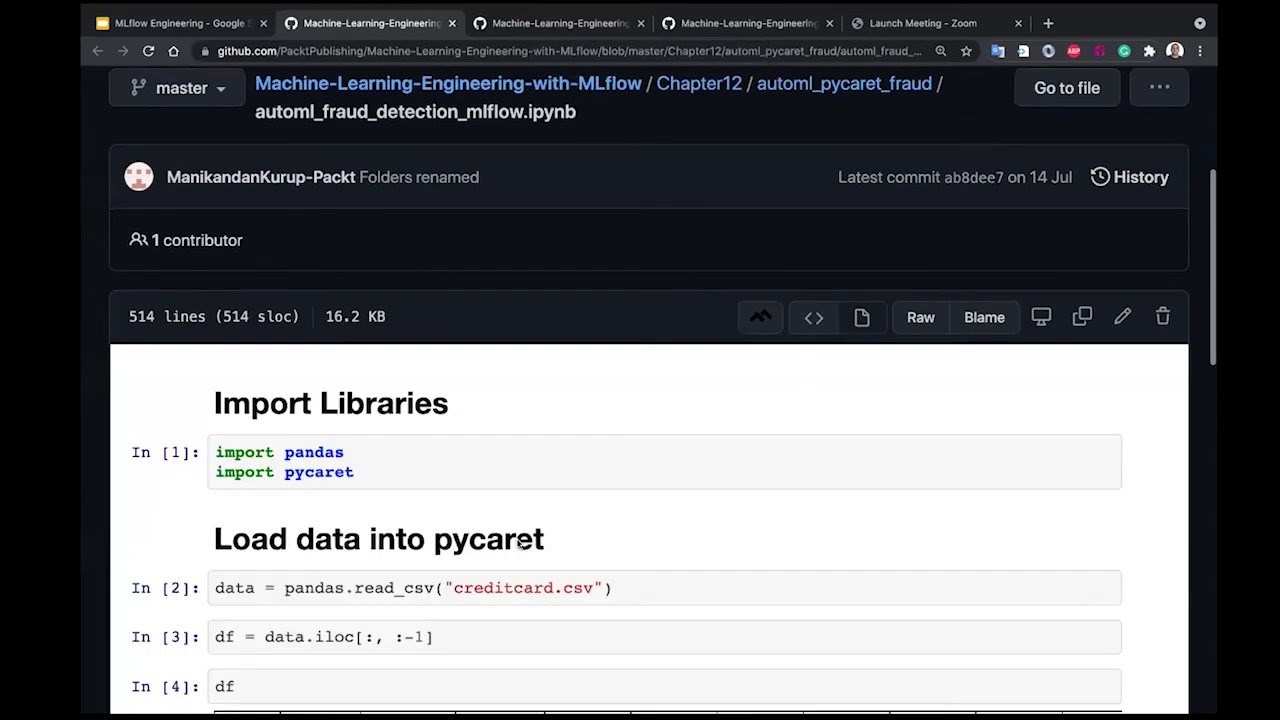
- Review the automl_fraud_detection_mlflow.ipynb notebook, from the library imports and data loading to the PyCaret setup and AutoML cells
scroll(517, 543, up, 2)
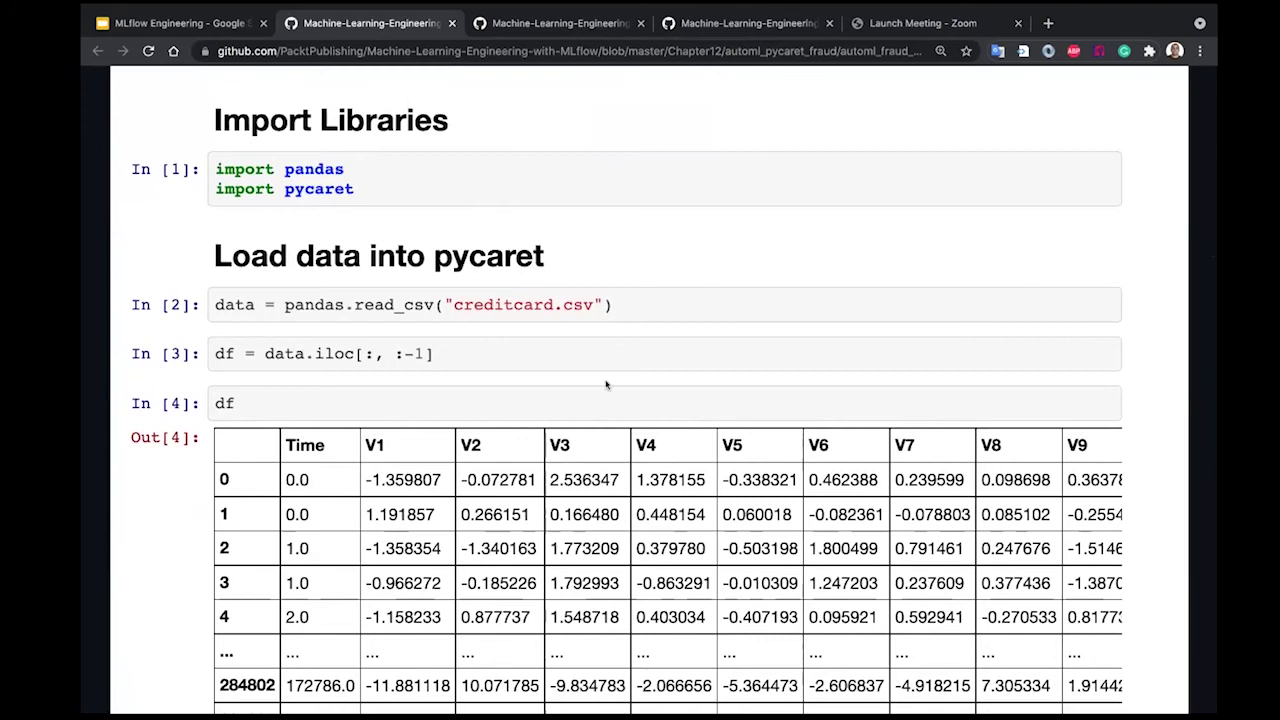
scroll(605, 384, down, 15)
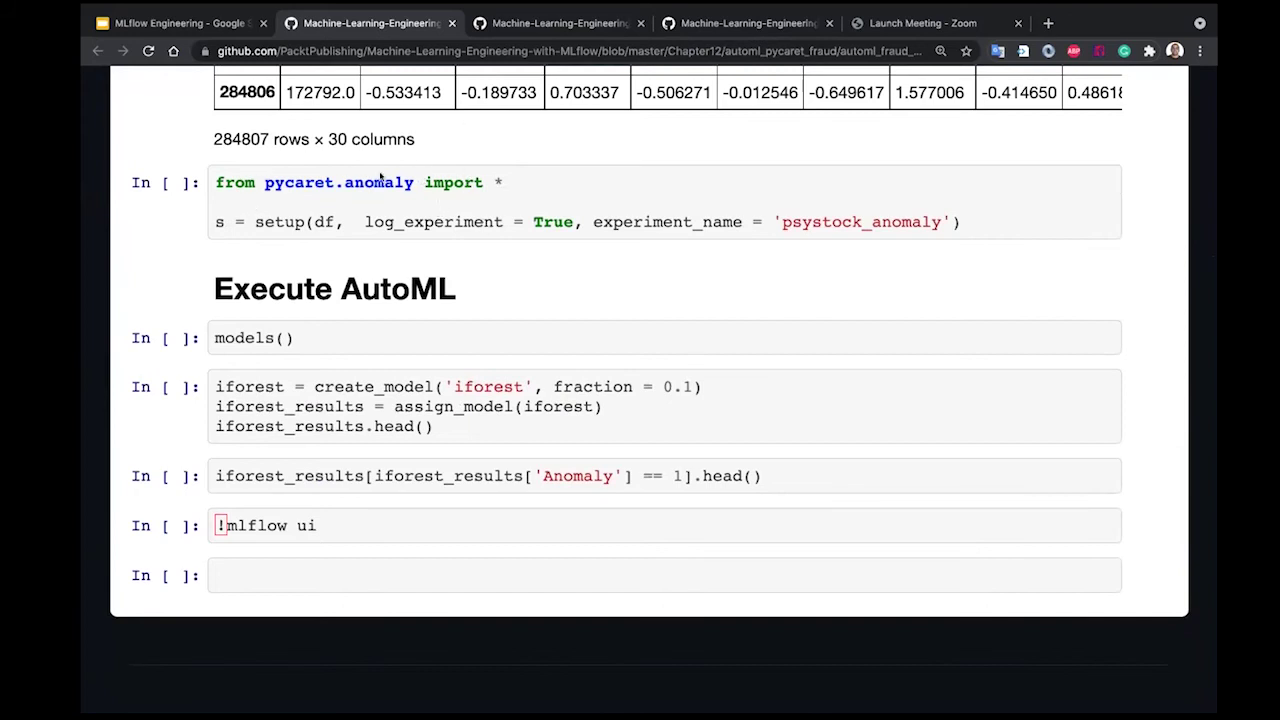
scroll(506, 211, down, 2)
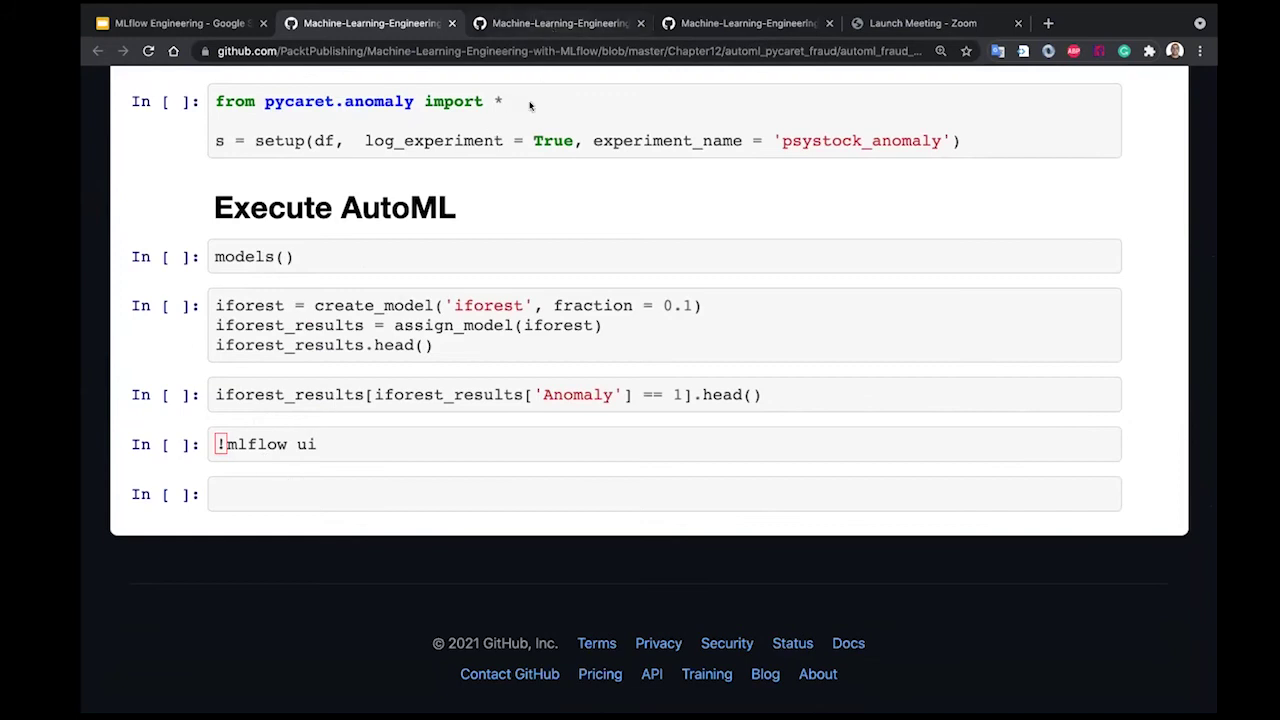
scroll(530, 140, up, 5)
scroll(530, 143, up, 5)
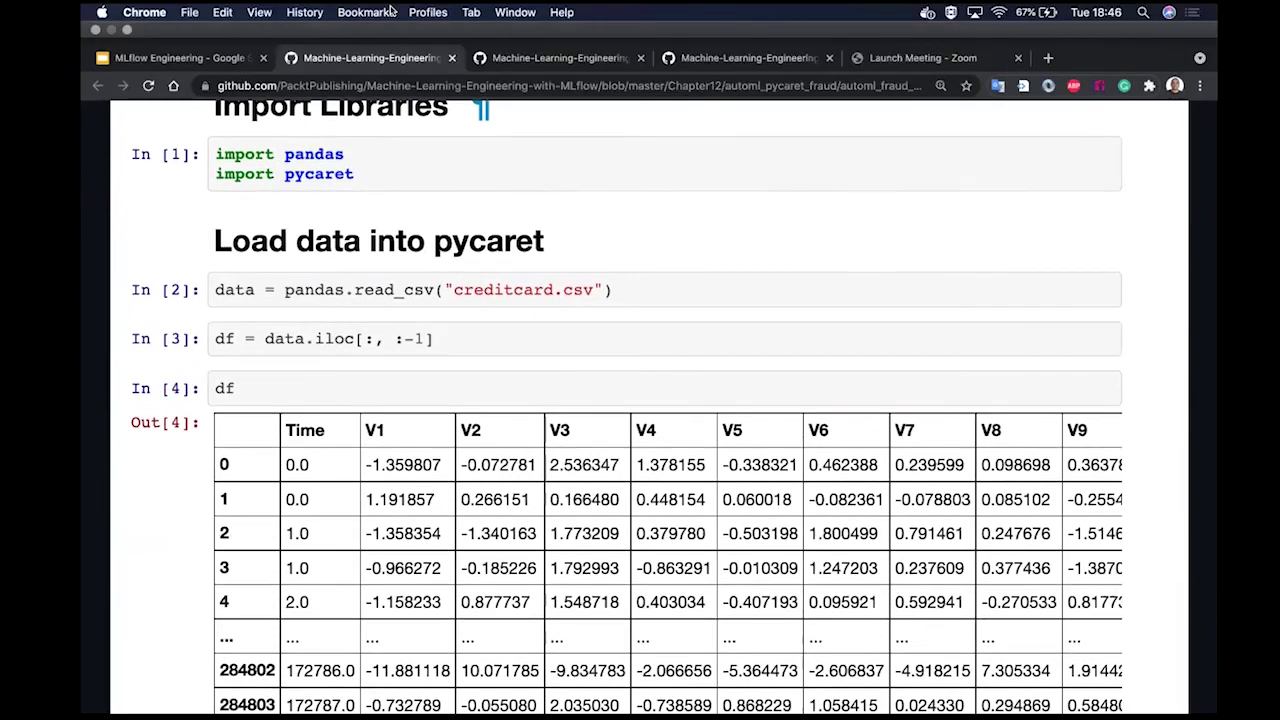
- Switch to the MLflow tracking interface at localhost:5000 in the other browser window, showing the Baseline_Predictions experiment
click(129, 31)
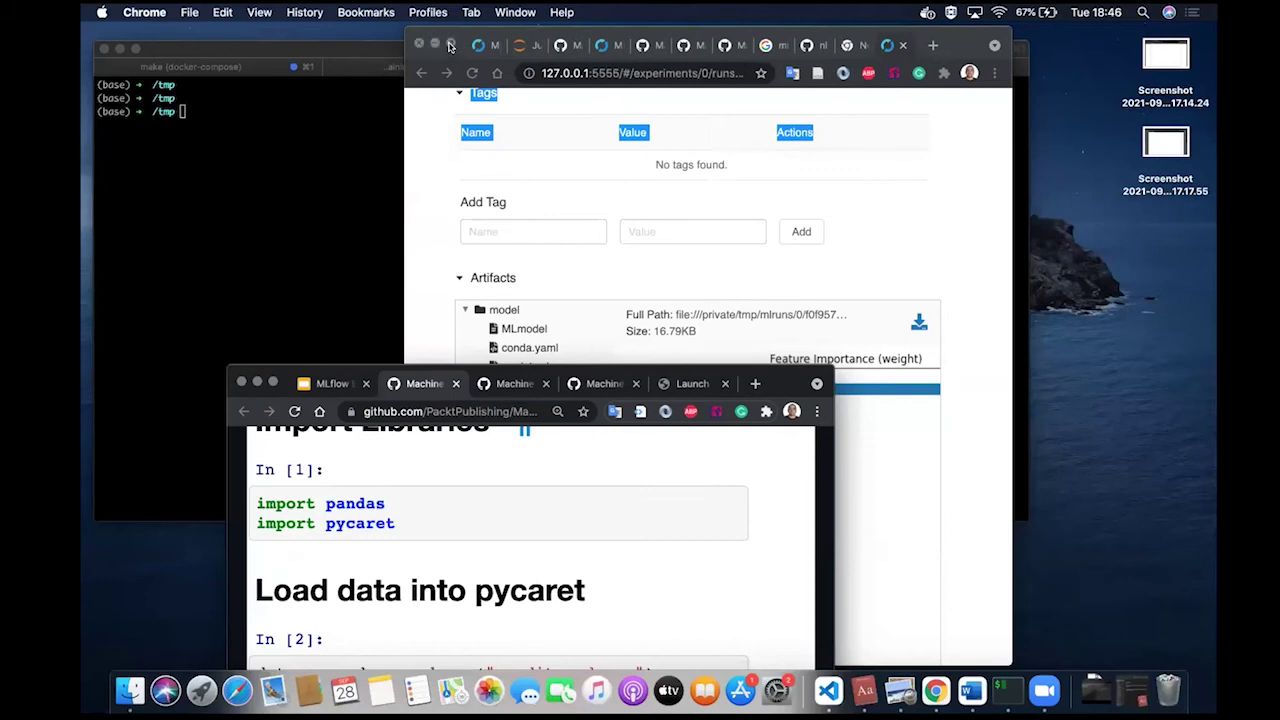
click(450, 46)
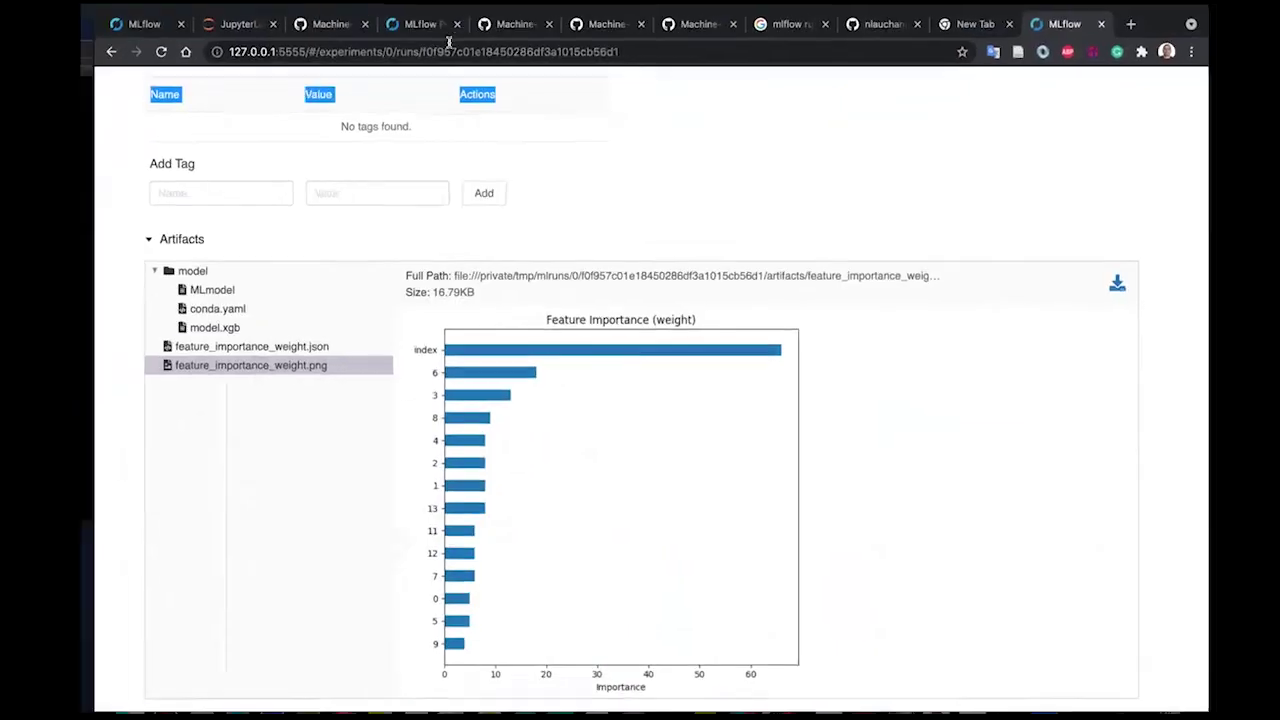
click(145, 27)
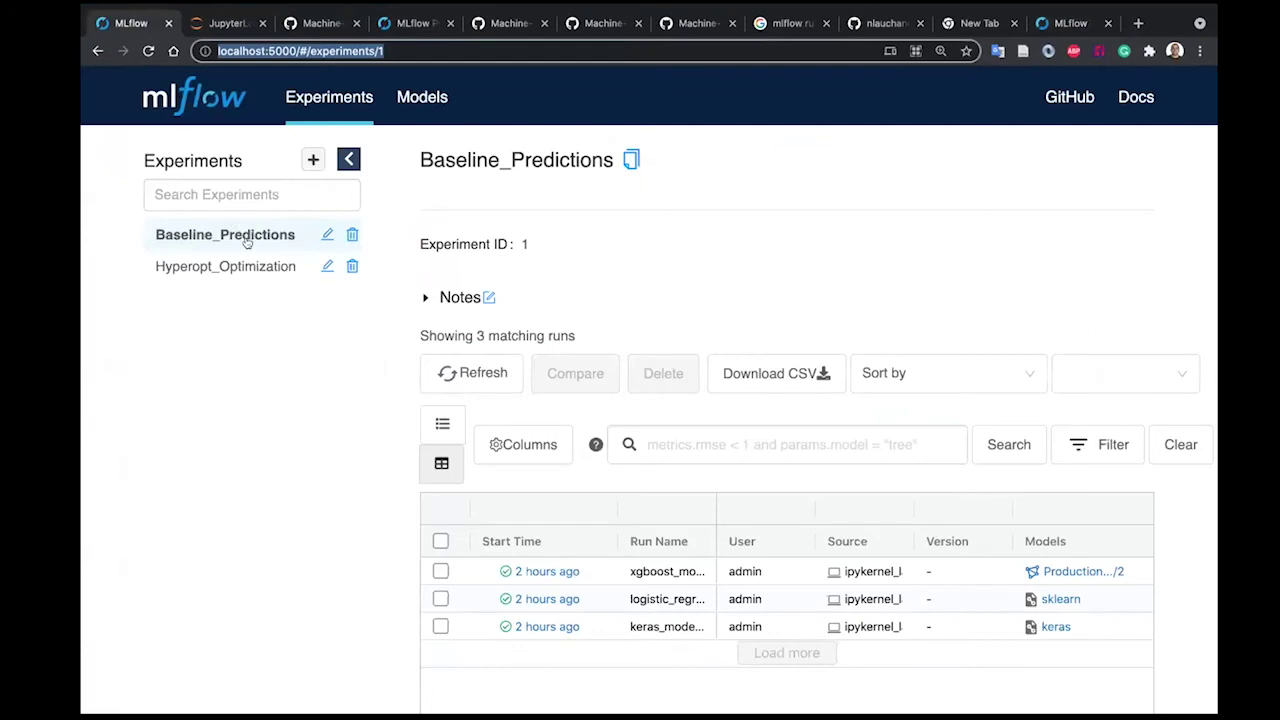
click(213, 438)
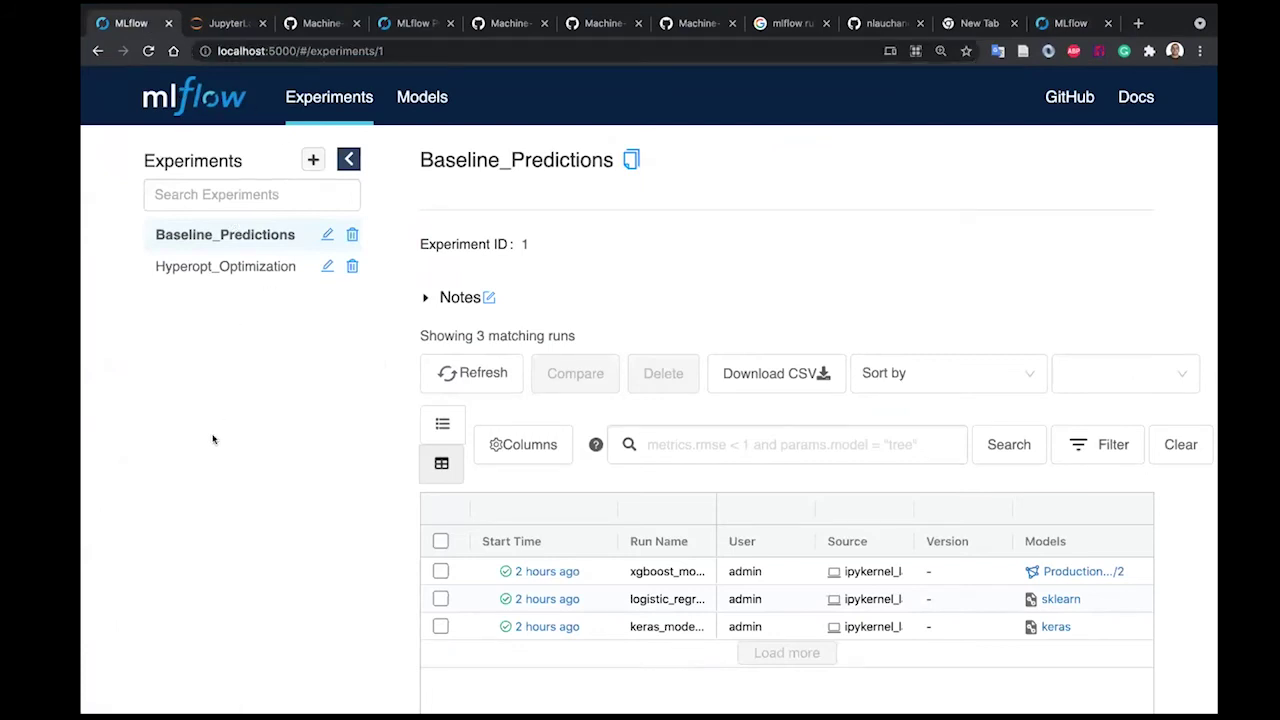
scroll(218, 416, down, 1)
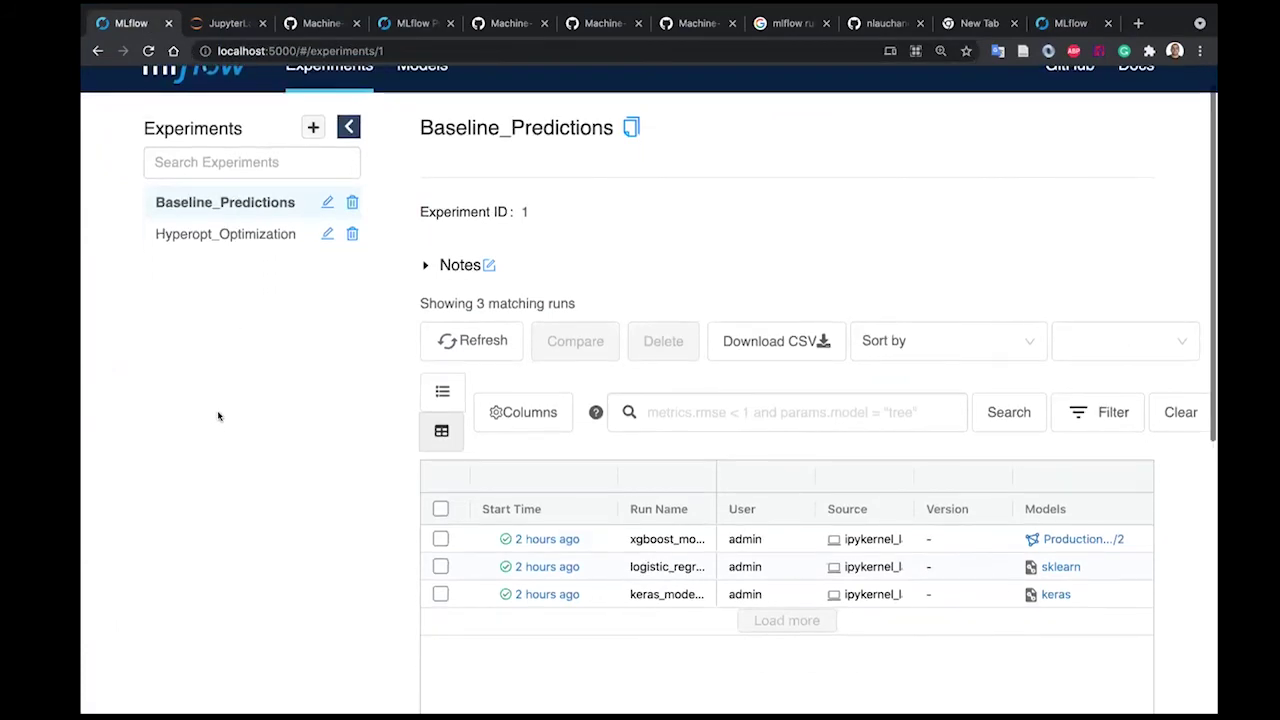
- Open the Hyperopt_Optimization experiment and expand its first two parent runs to look through their nested runs
click(212, 232)
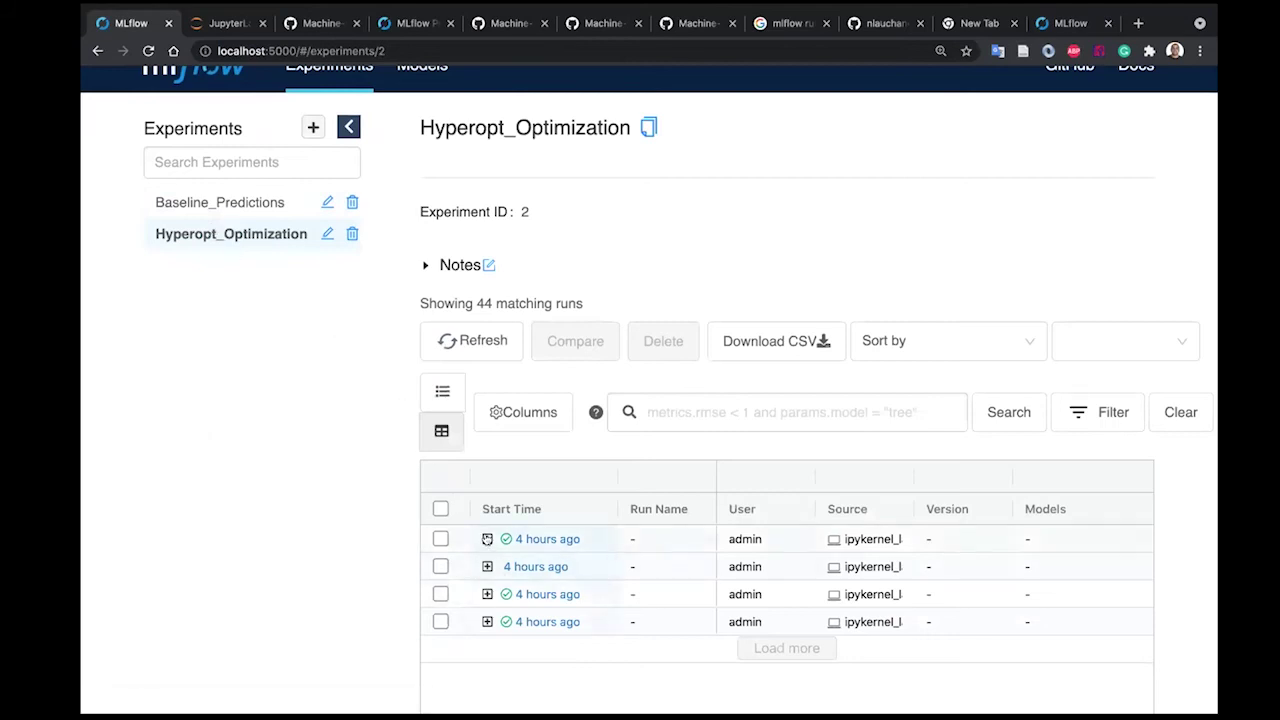
click(487, 540)
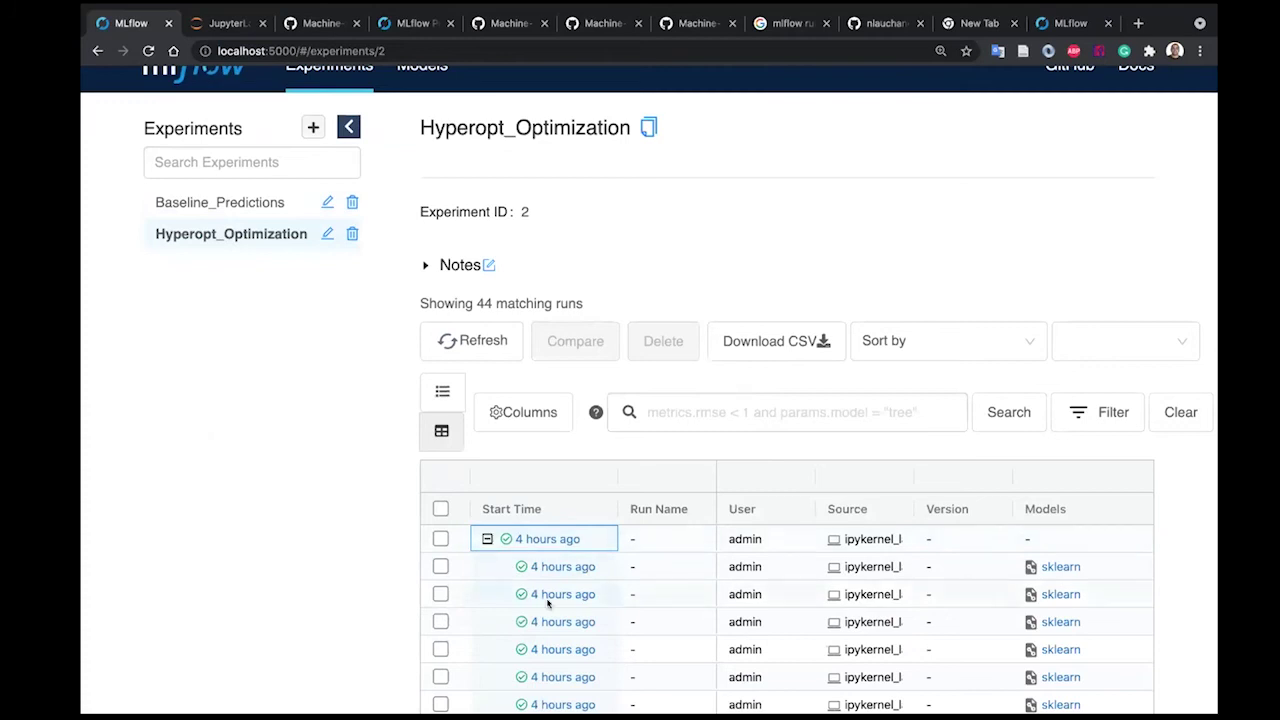
scroll(548, 602, down, 5)
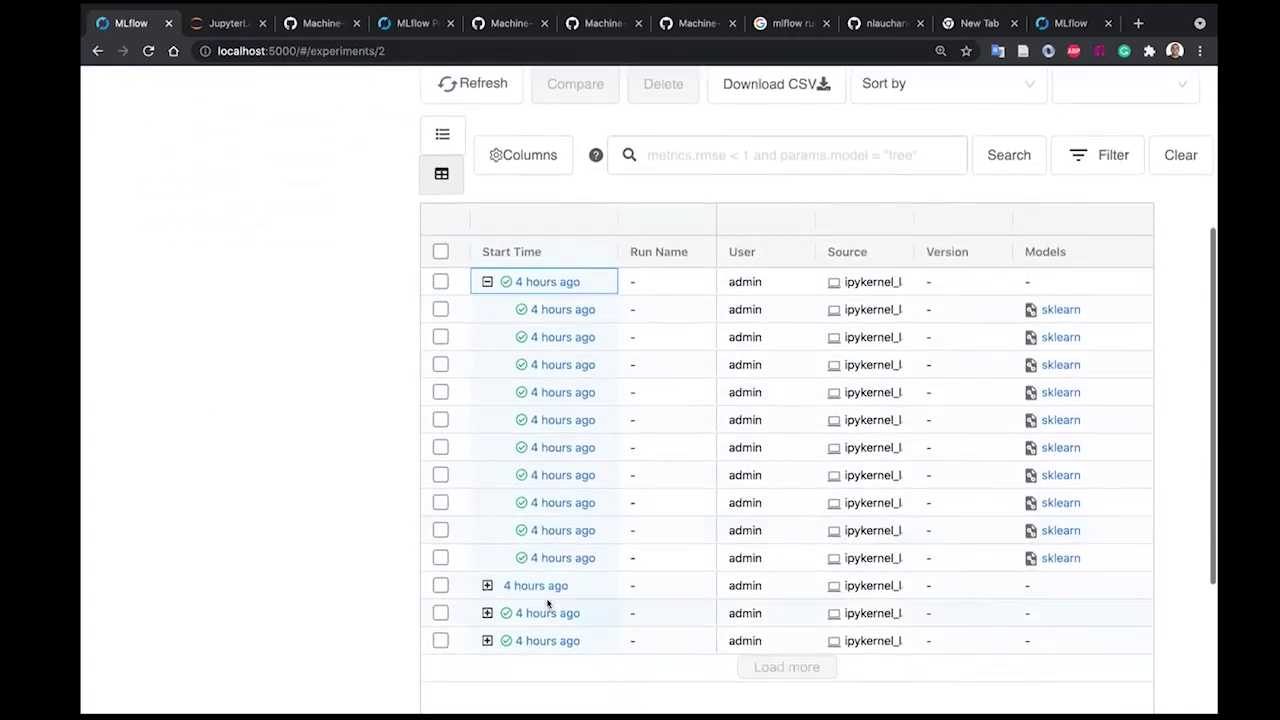
scroll(548, 602, down, 1)
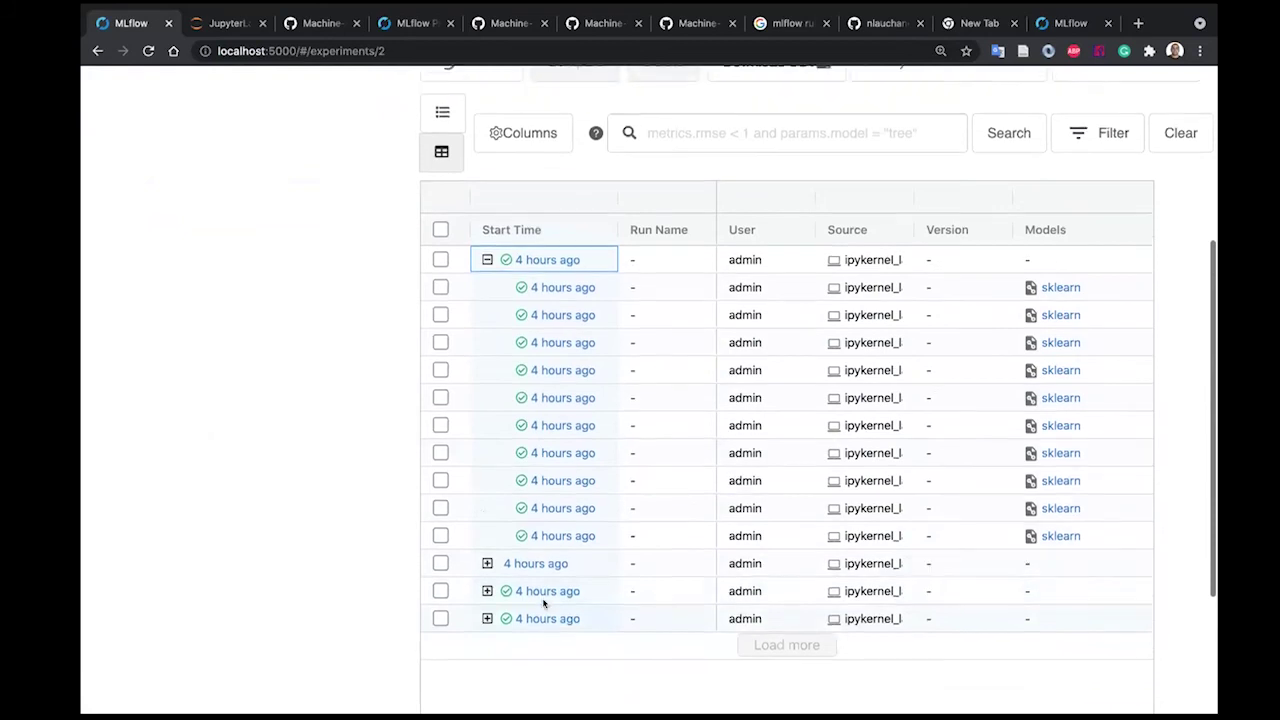
scroll(548, 600, up, 2)
scroll(548, 545, down, 2)
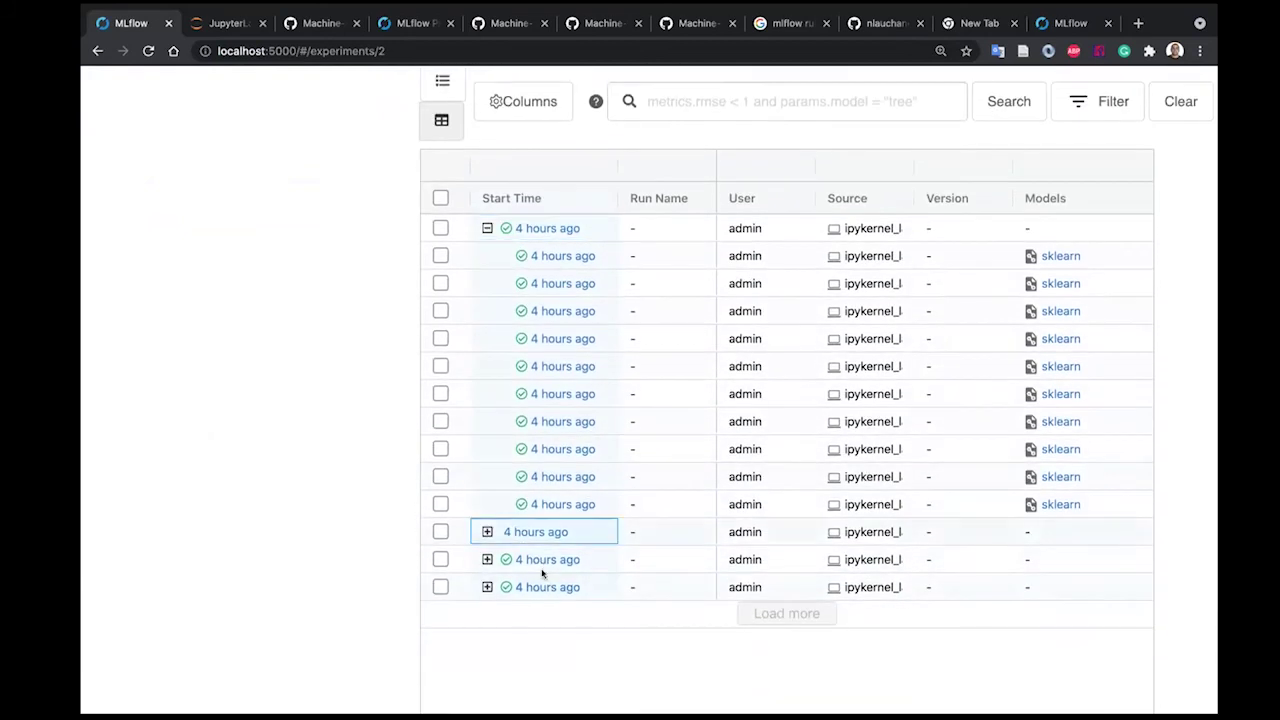
scroll(545, 500, down, 2)
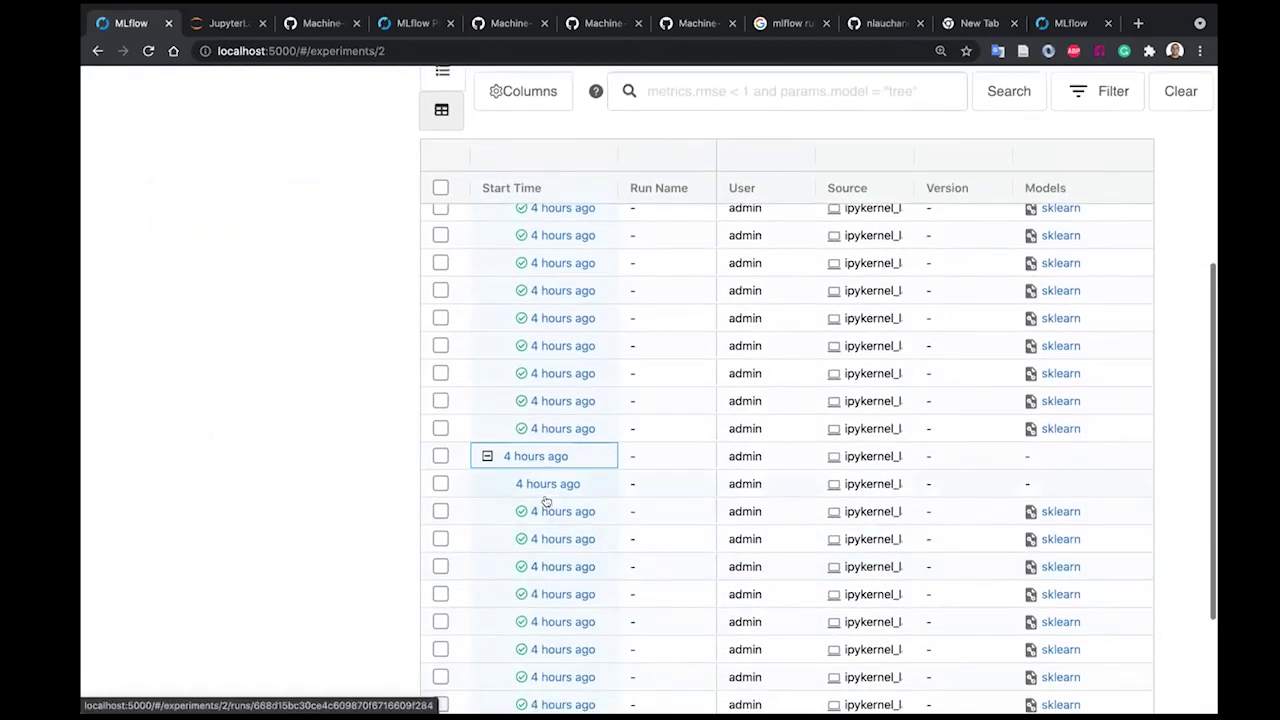
scroll(538, 575, down, 4)
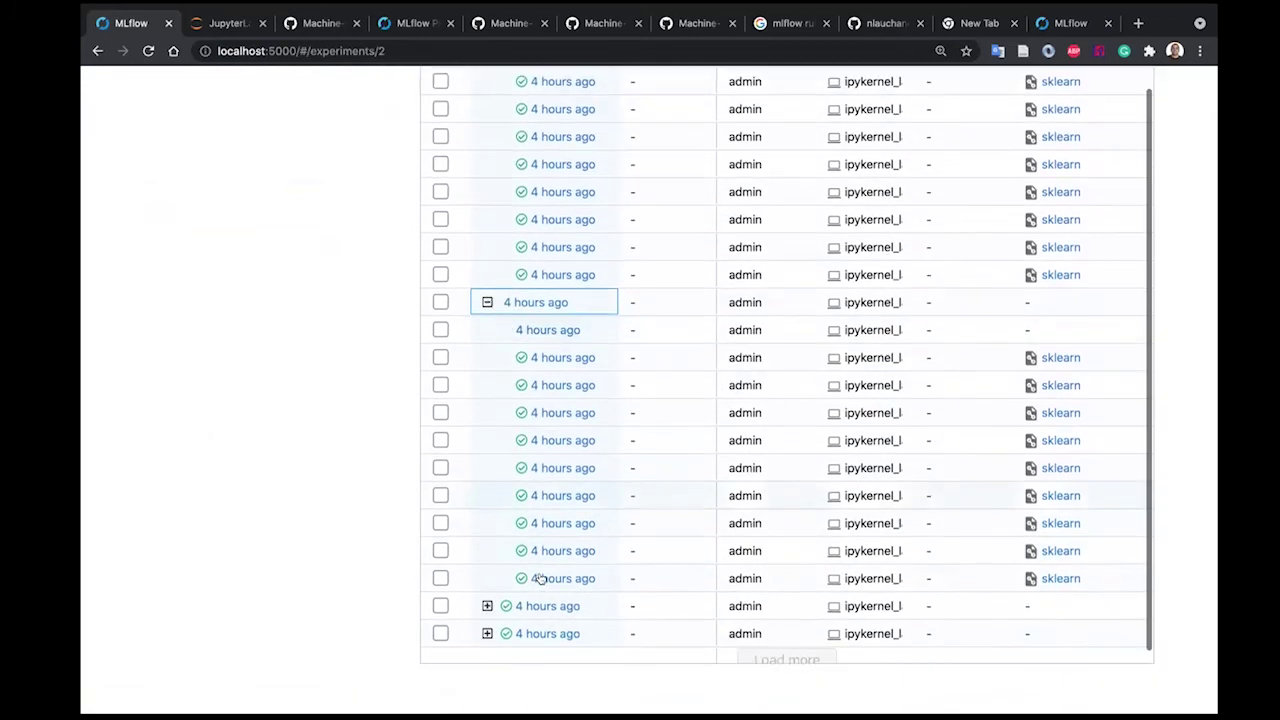
scroll(538, 578, up, 10)
scroll(547, 482, down, 2)
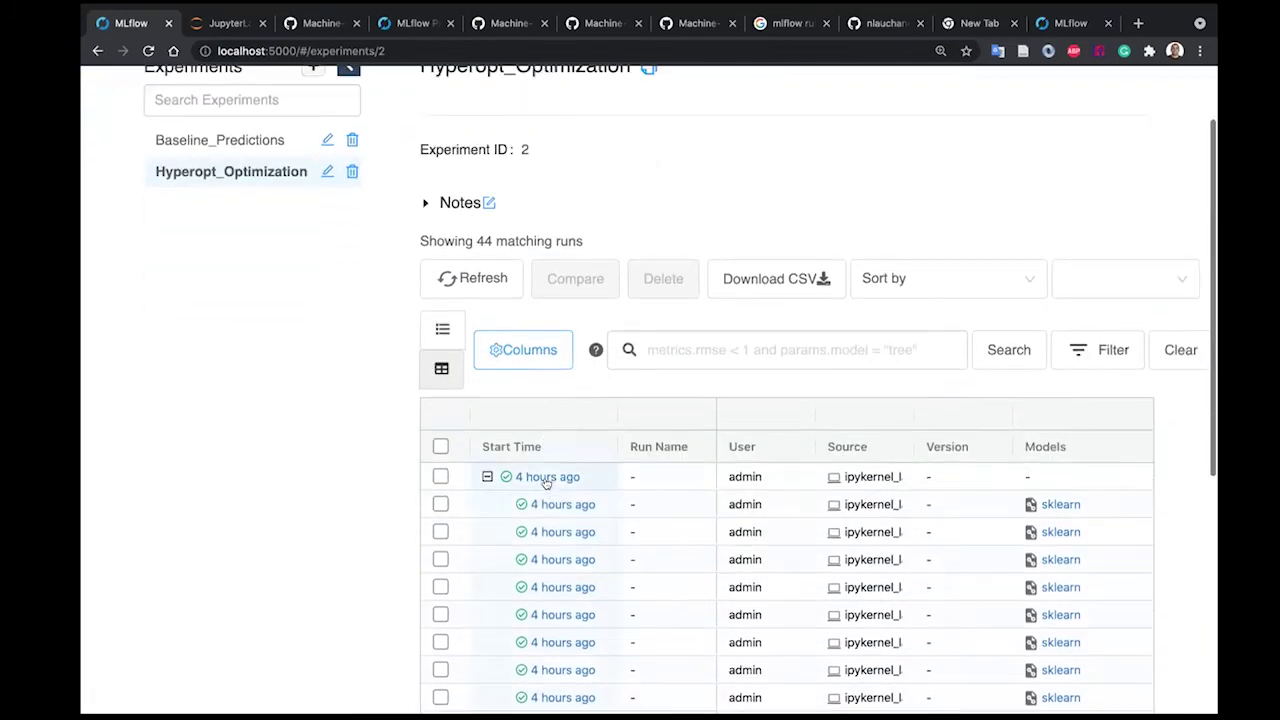
- Look through the metrics available as columns for the Hyperopt_Optimization runs table, leaving the column selection as is
scroll(547, 482, down, 1)
click(510, 356)
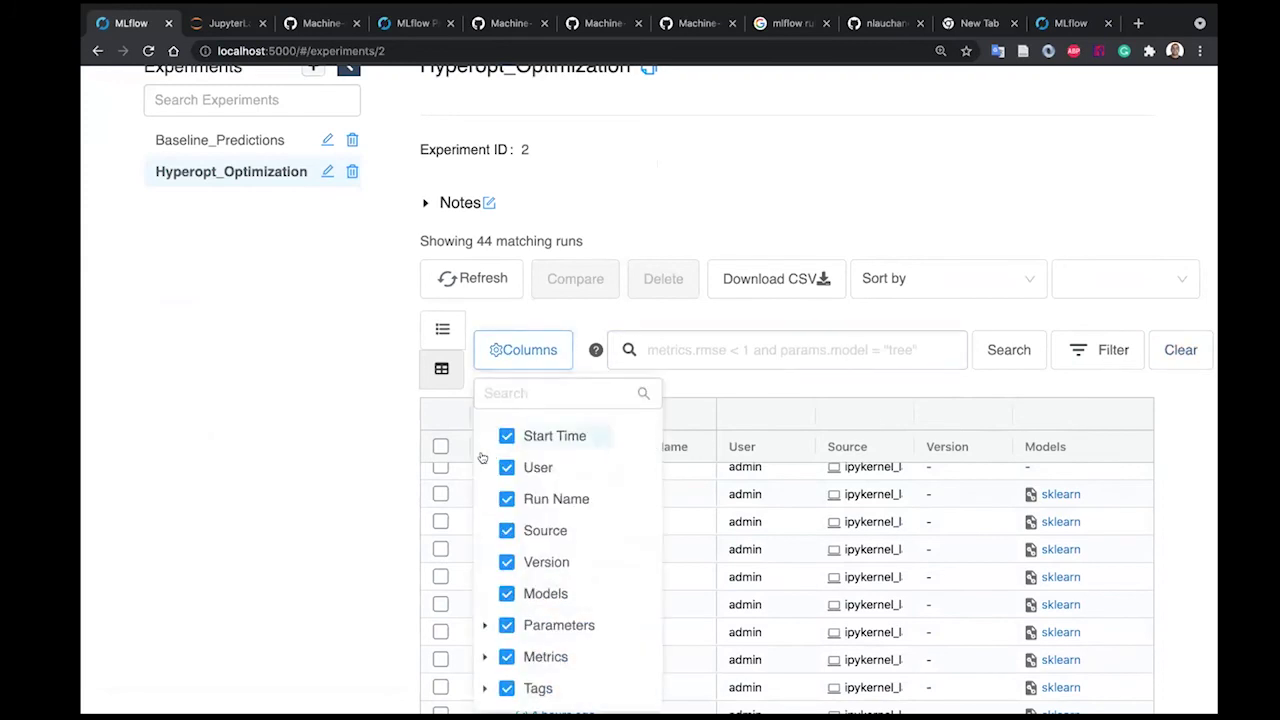
scroll(481, 457, down, 2)
click(519, 460)
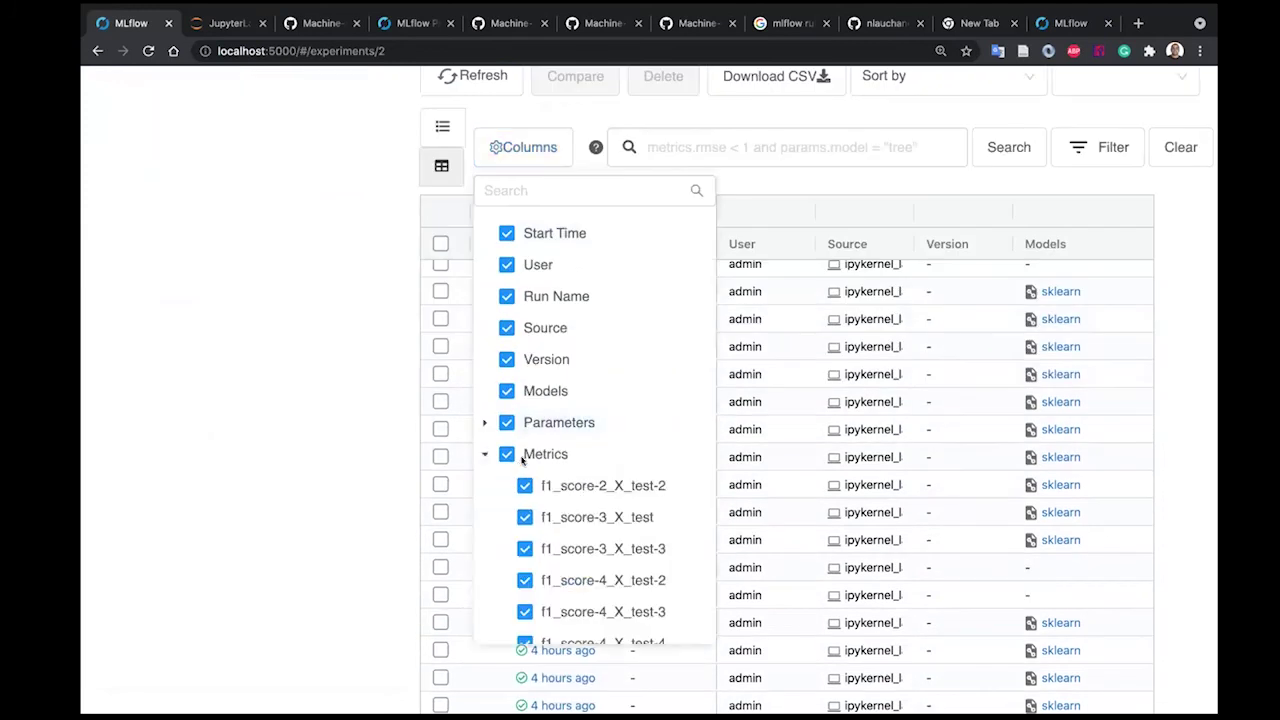
scroll(535, 445, down, 2)
scroll(537, 440, down, 3)
scroll(538, 440, down, 2)
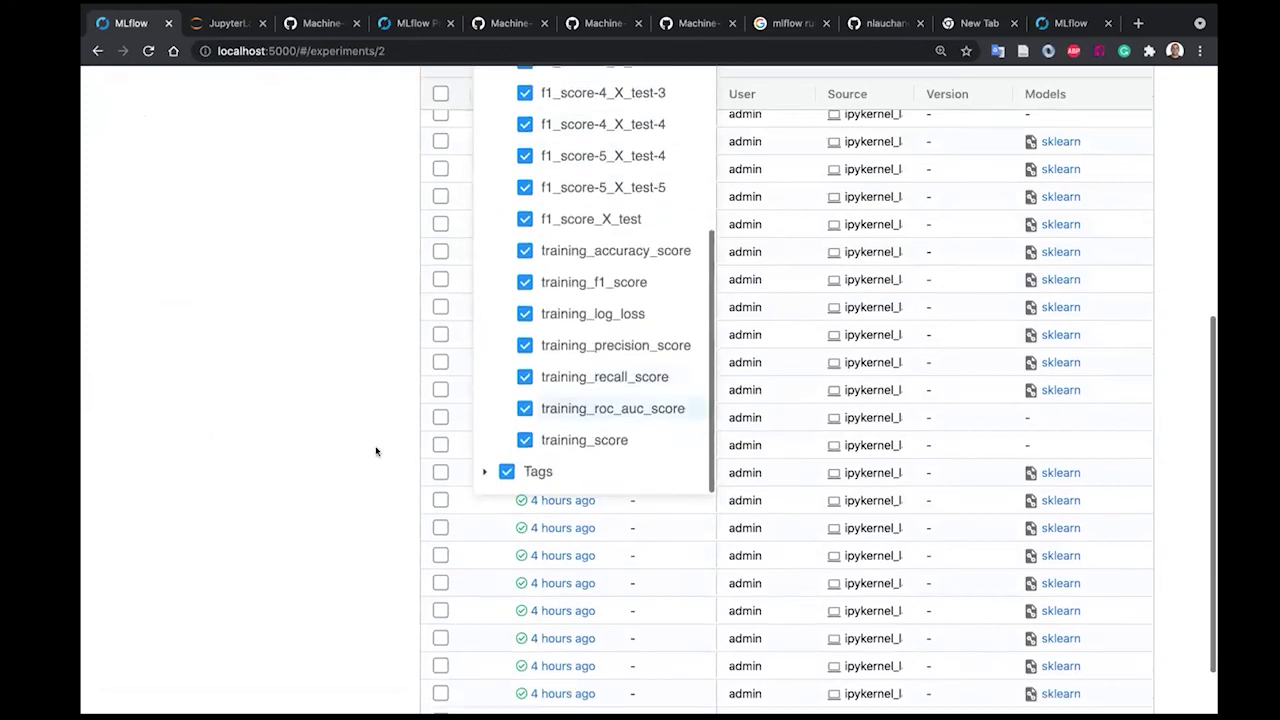
scroll(376, 451, down, 1)
click(376, 454)
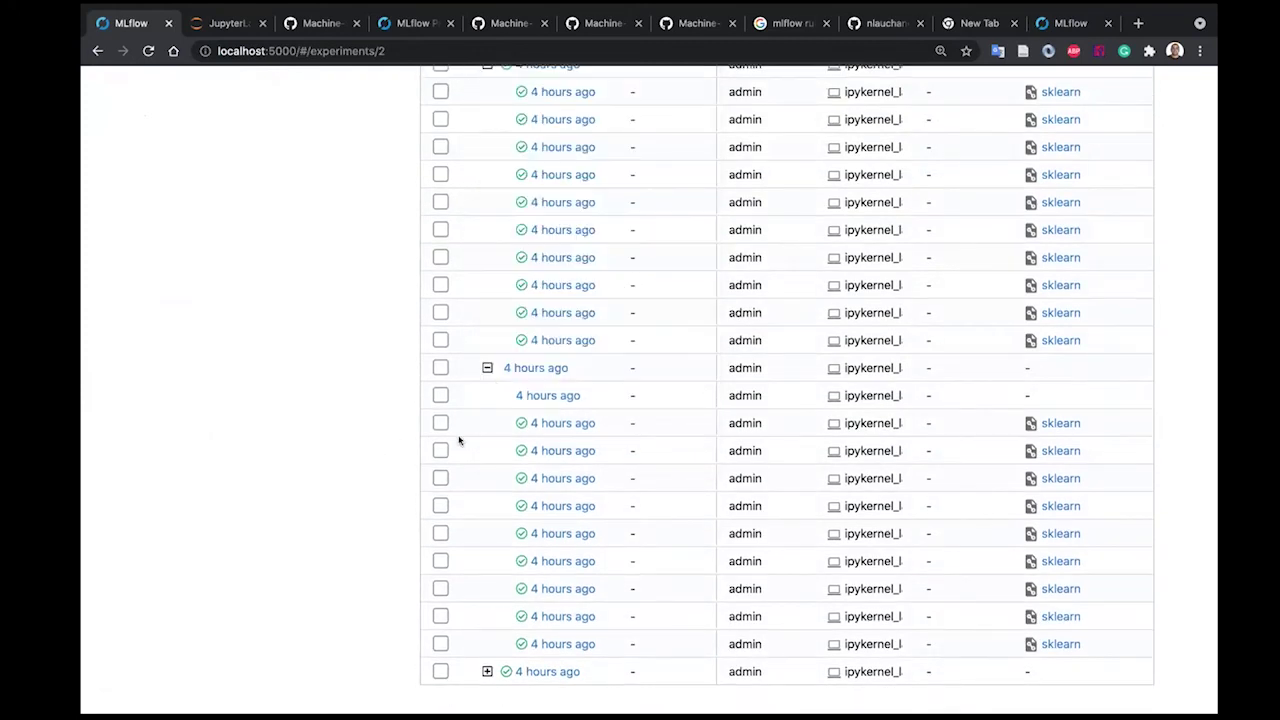
- Select all listed Hyperopt_Optimization runs and open their side-by-side comparison
scroll(457, 437, up, 5)
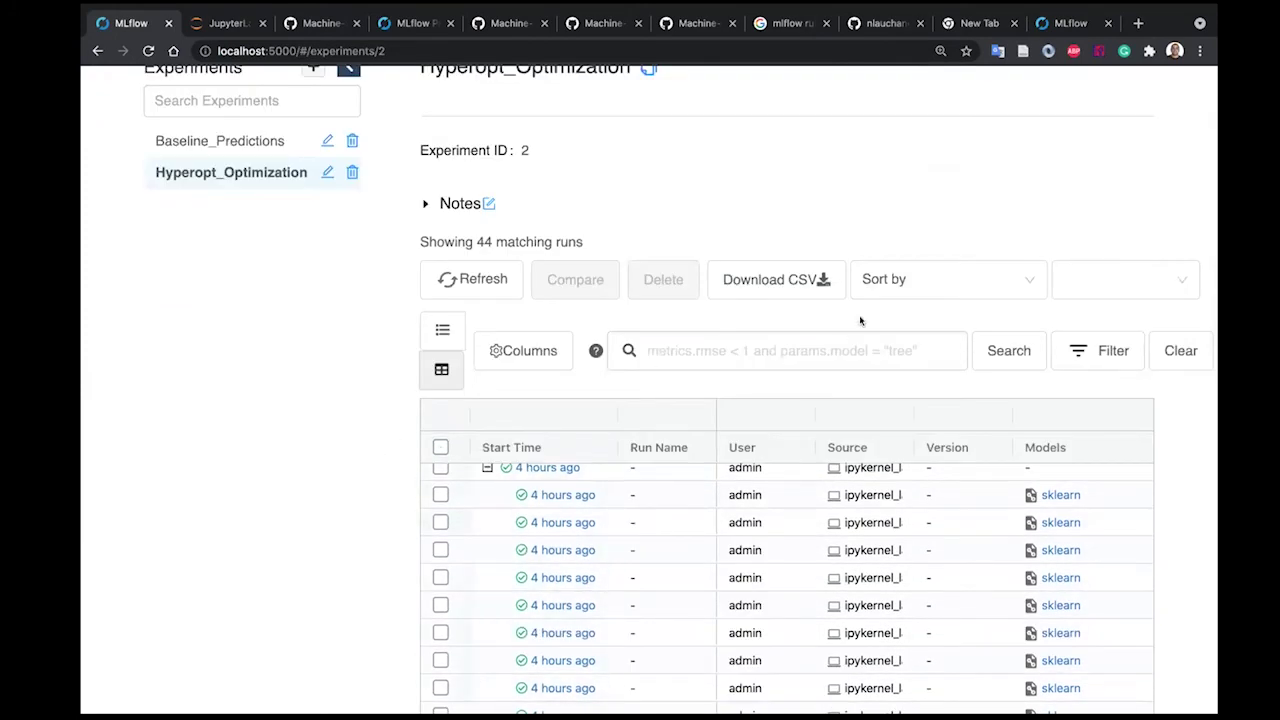
click(440, 447)
click(579, 278)
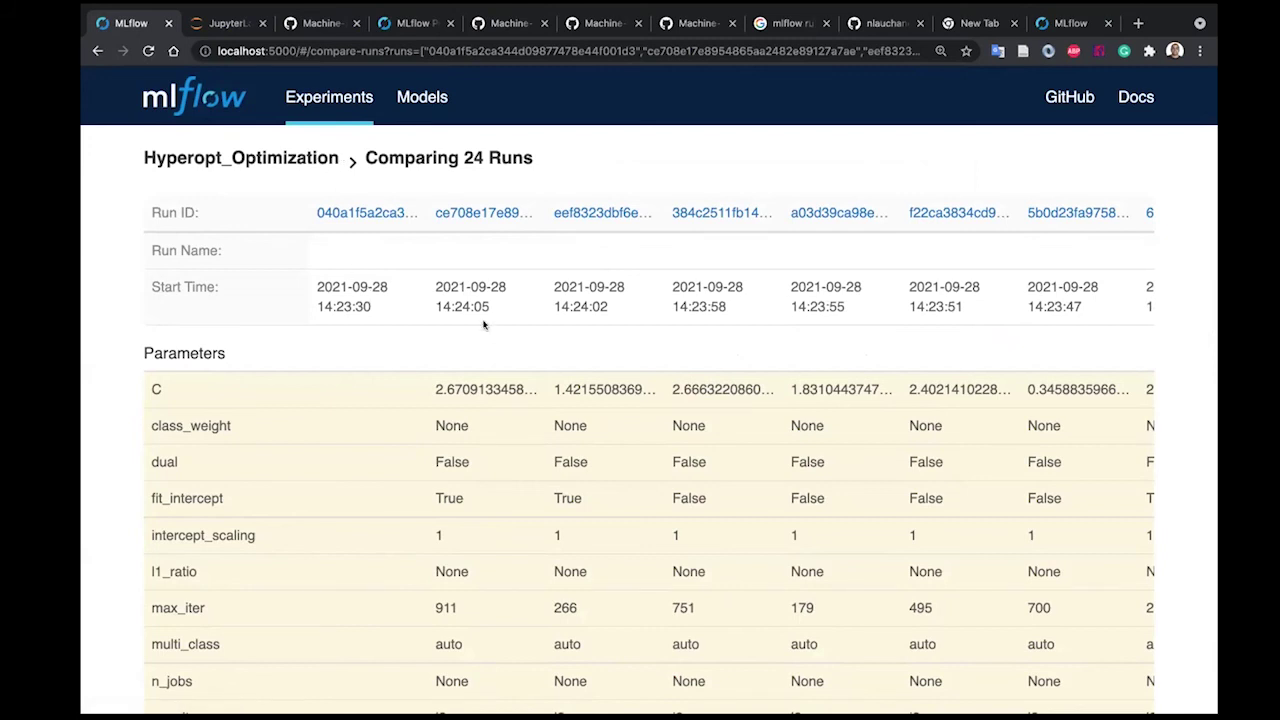
- Examine the parameters and metrics of the compared runs across all run columns
scroll(483, 324, right, 15)
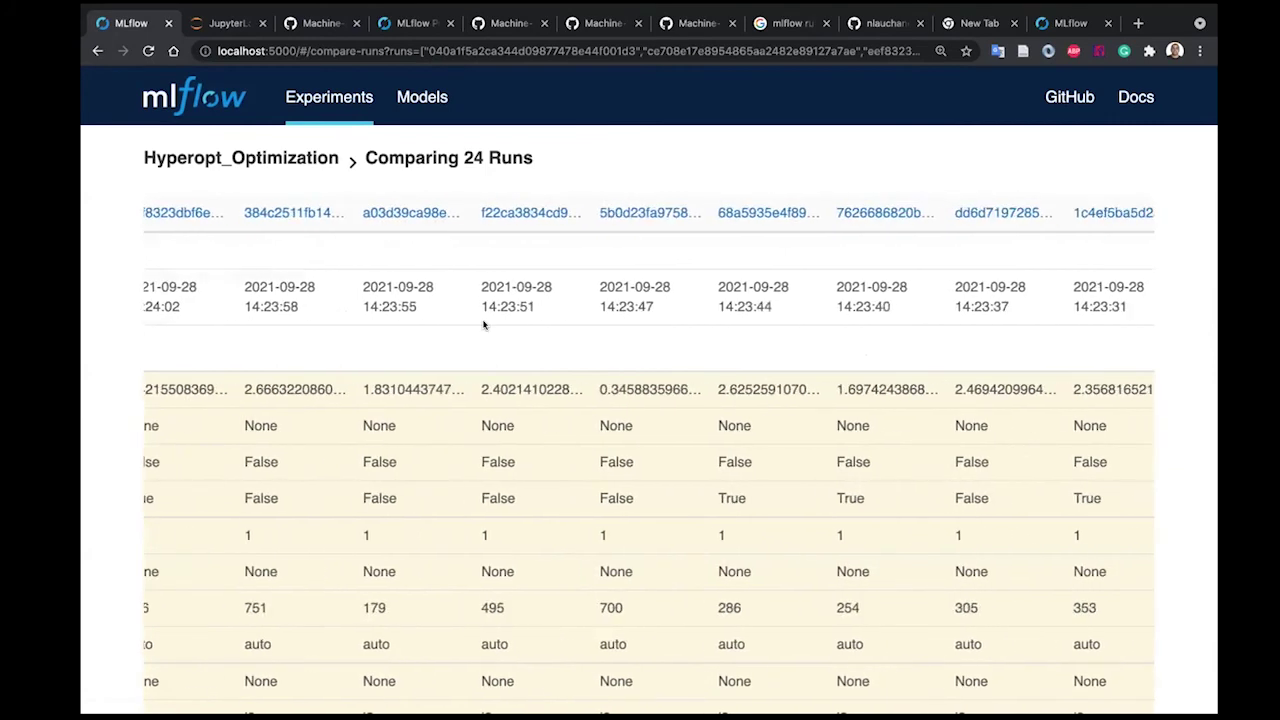
scroll(440, 350, left, 15)
scroll(391, 390, down, 5)
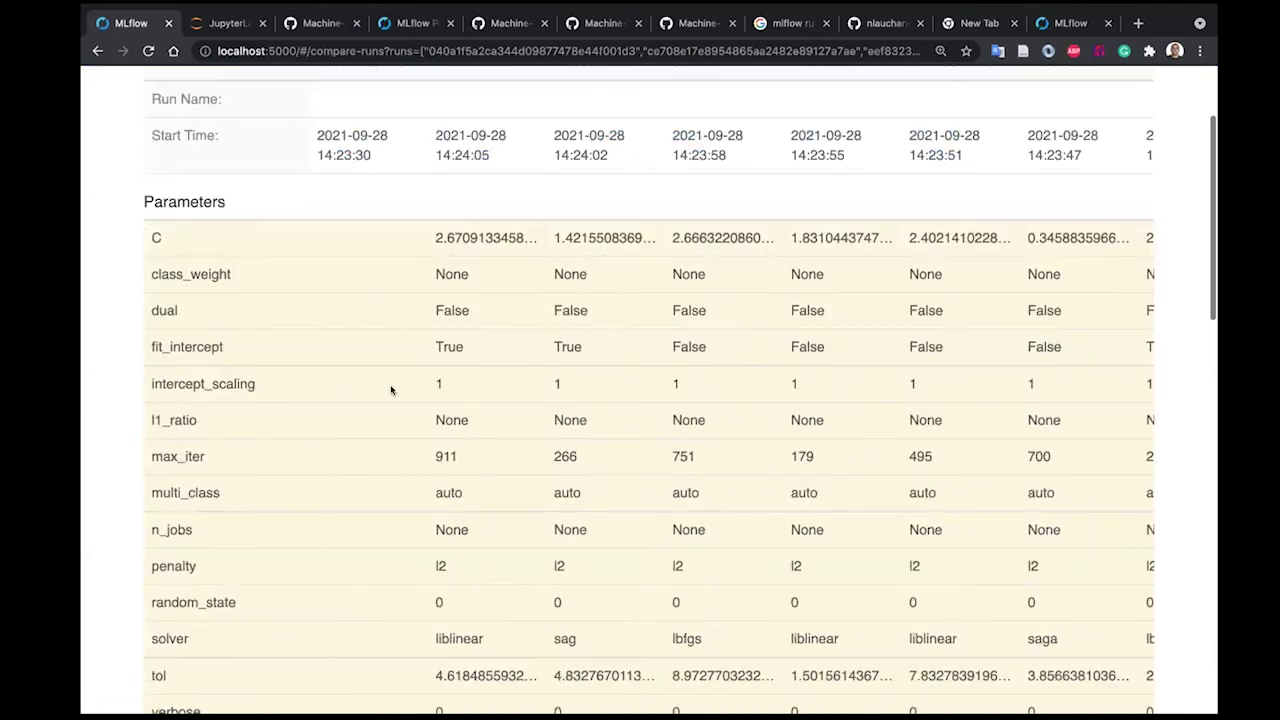
scroll(391, 390, up, 2)
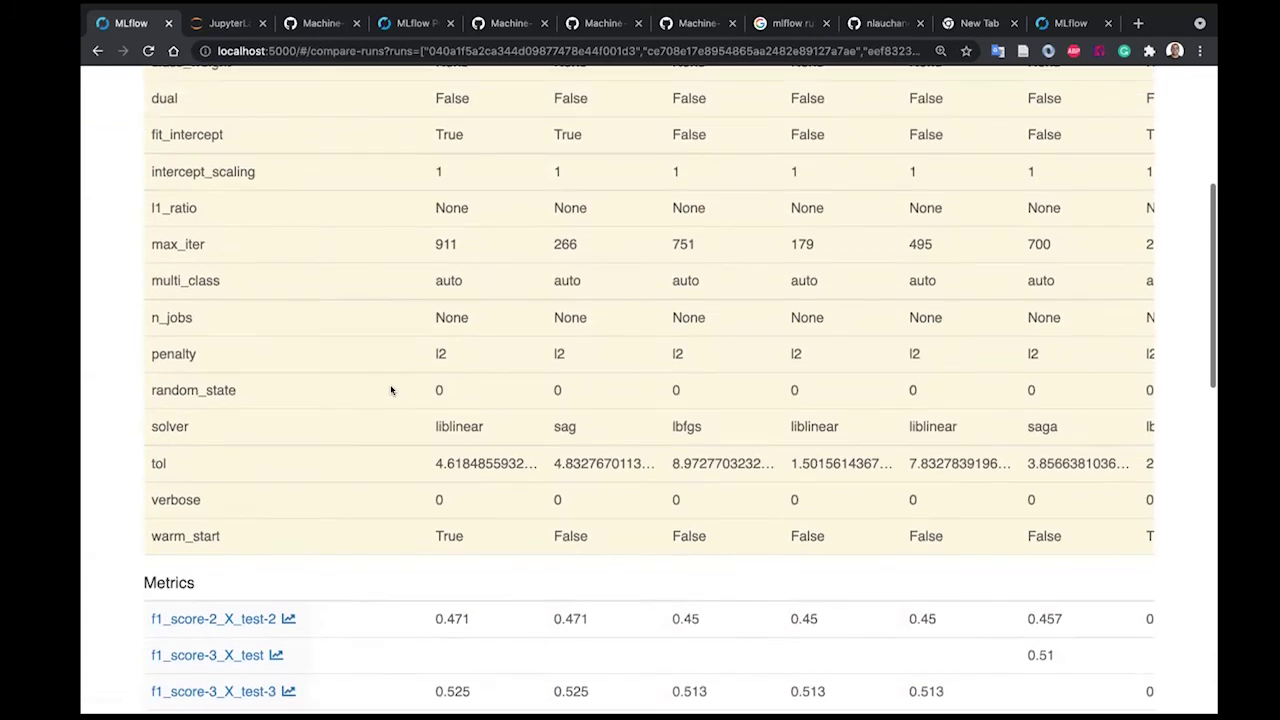
scroll(391, 390, down, 3)
scroll(391, 390, down, 5)
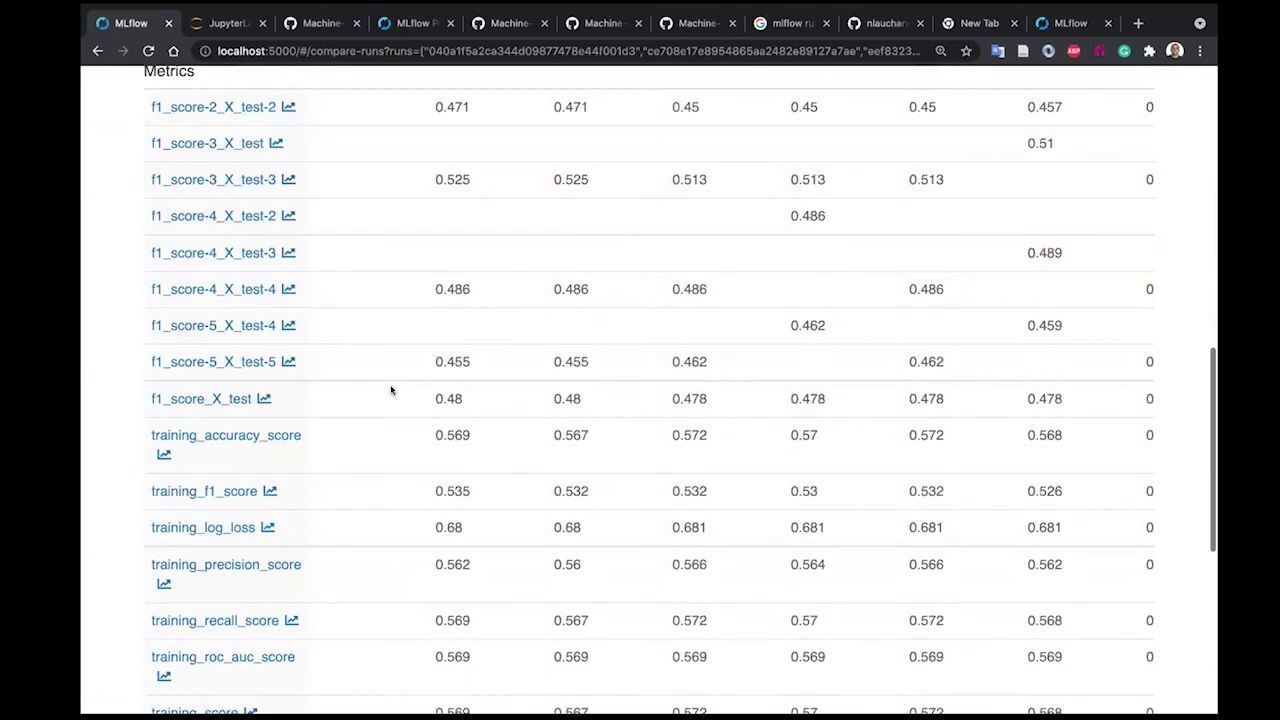
scroll(391, 390, up, 1)
scroll(391, 390, down, 3)
scroll(514, 354, up, 1)
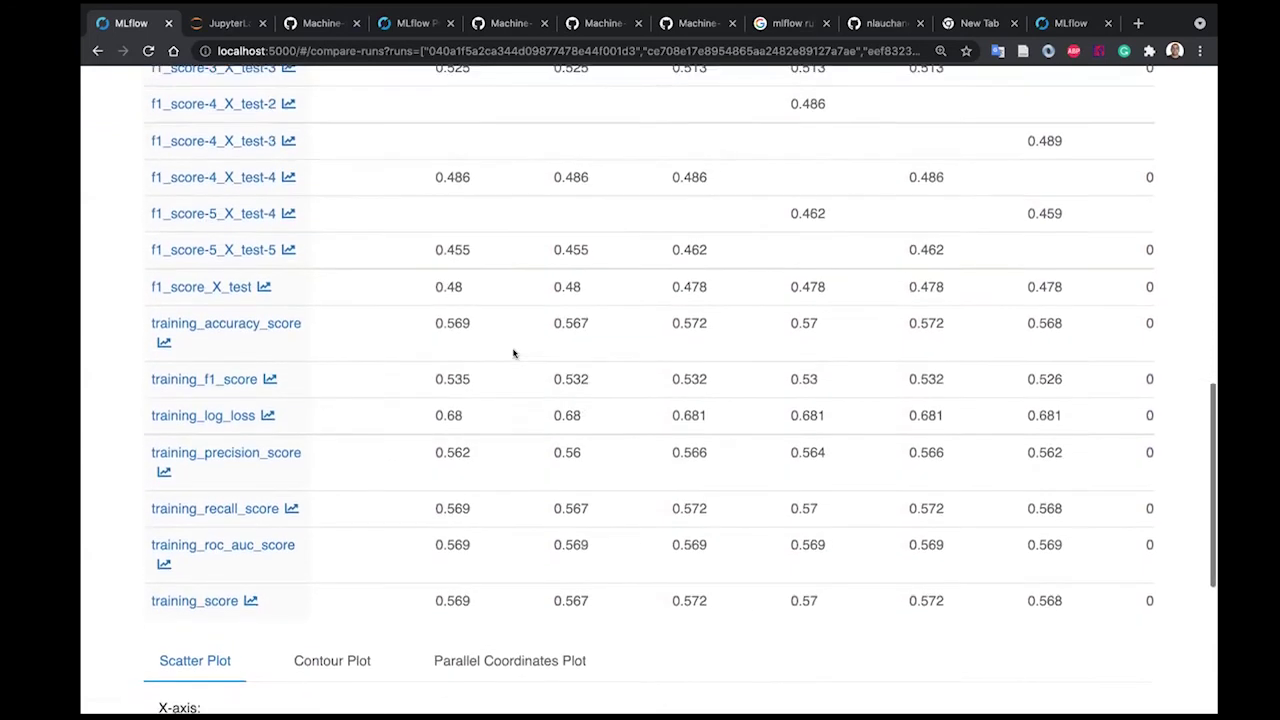
scroll(513, 347, right, 10)
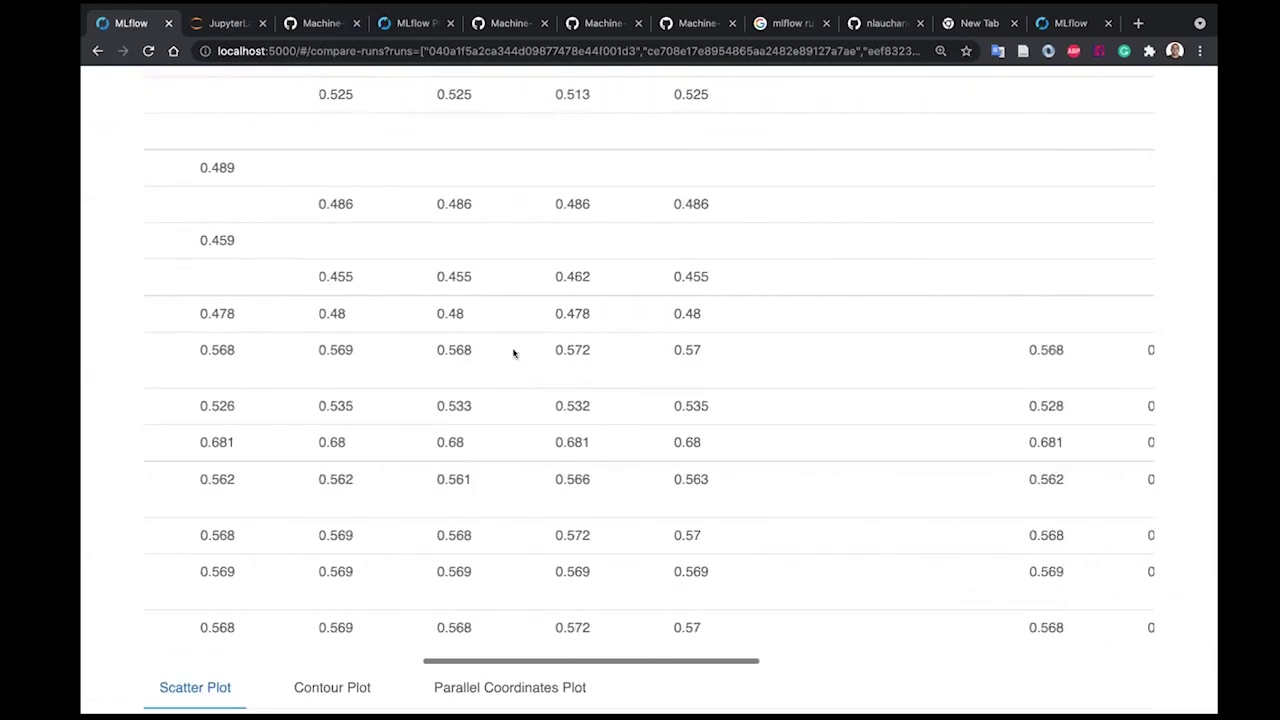
scroll(514, 350, right, 5)
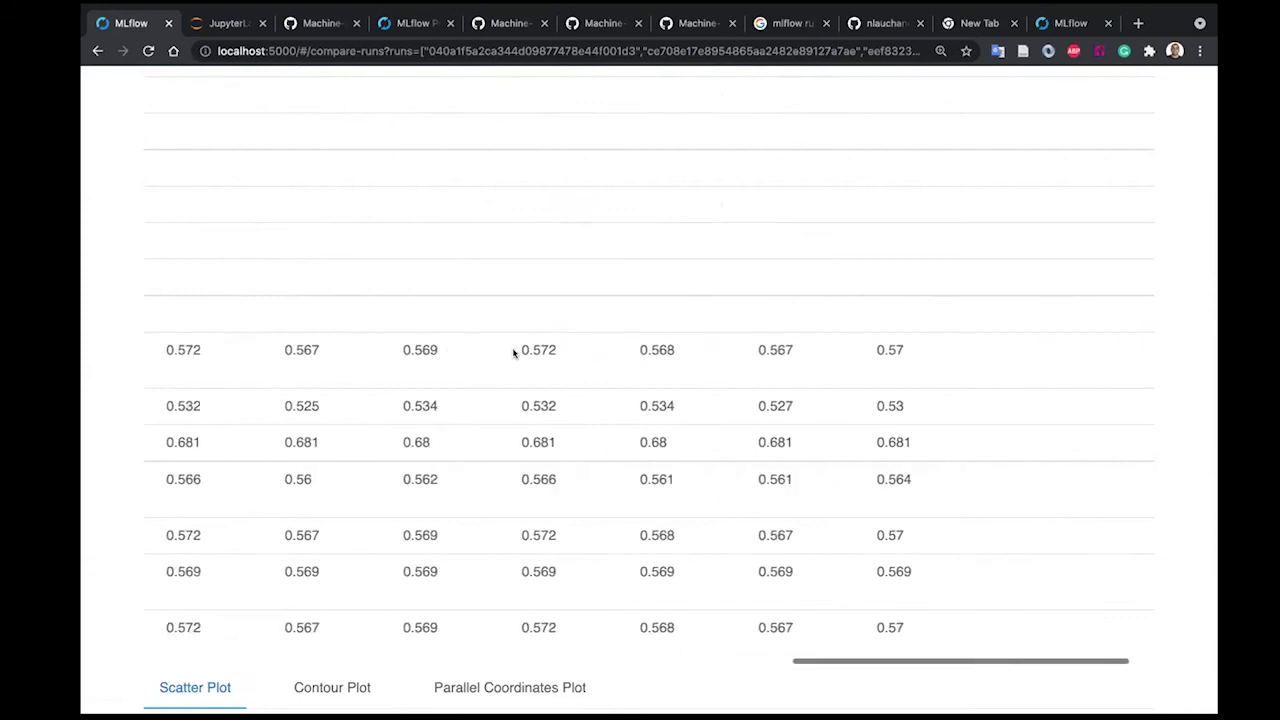
scroll(514, 350, up, 15)
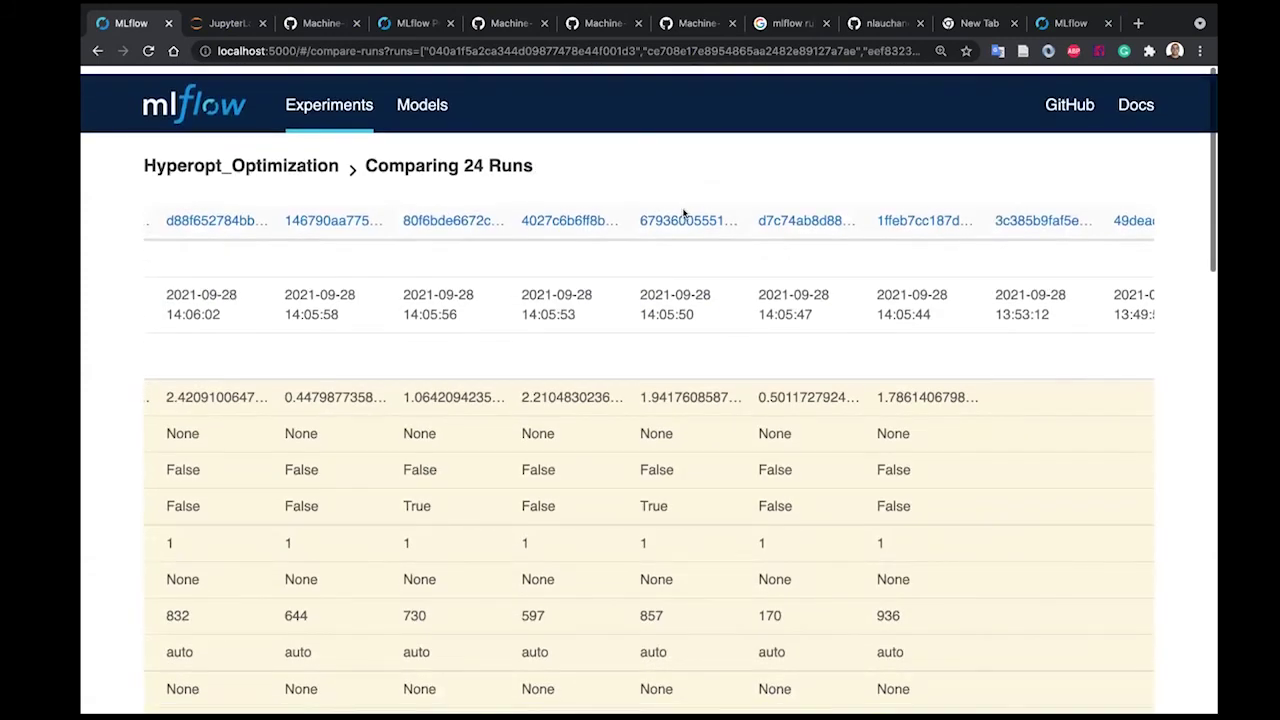
- Open the compared run started at 14:05:50 and inspect its model artifact folder and logged training metrics
click(682, 218)
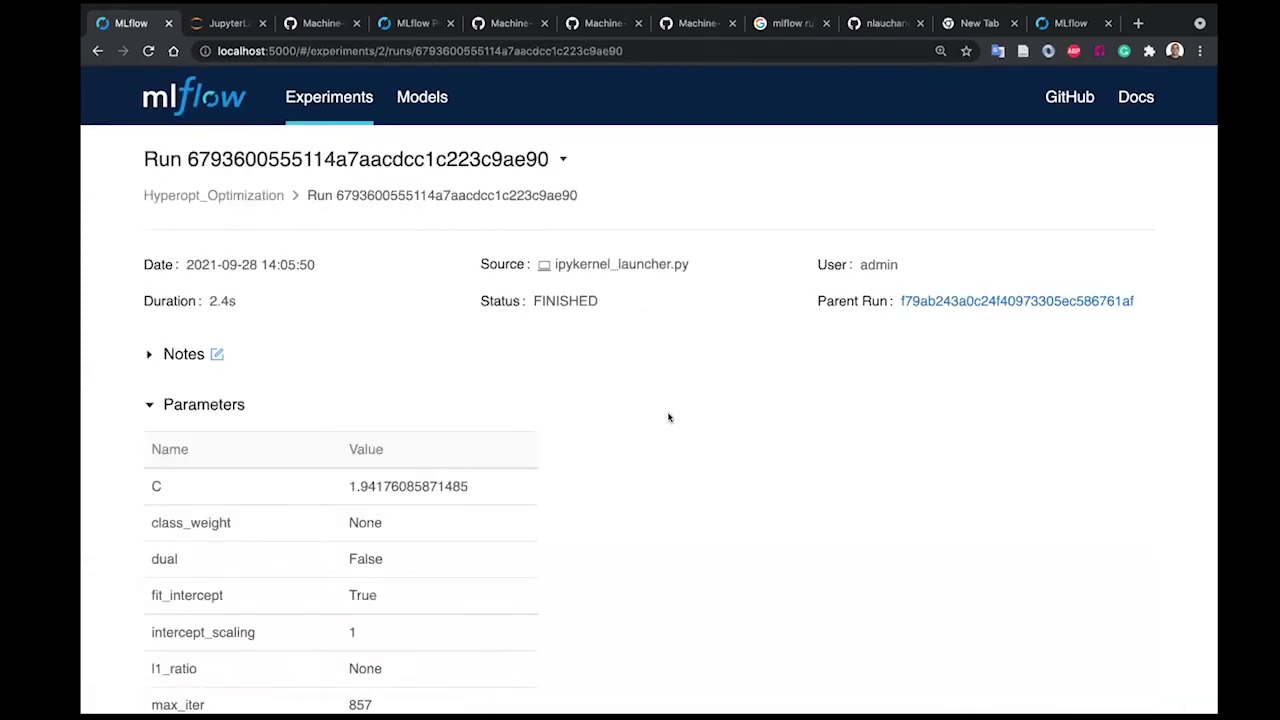
scroll(669, 418, down, 15)
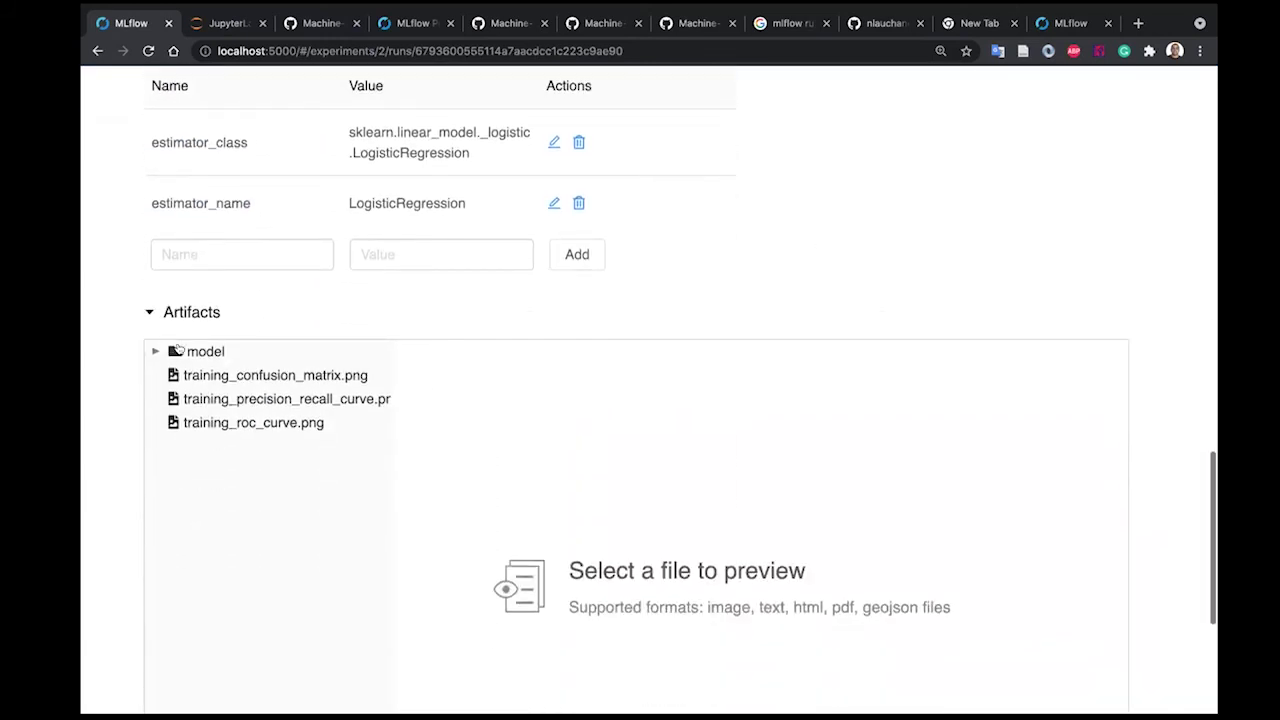
click(205, 351)
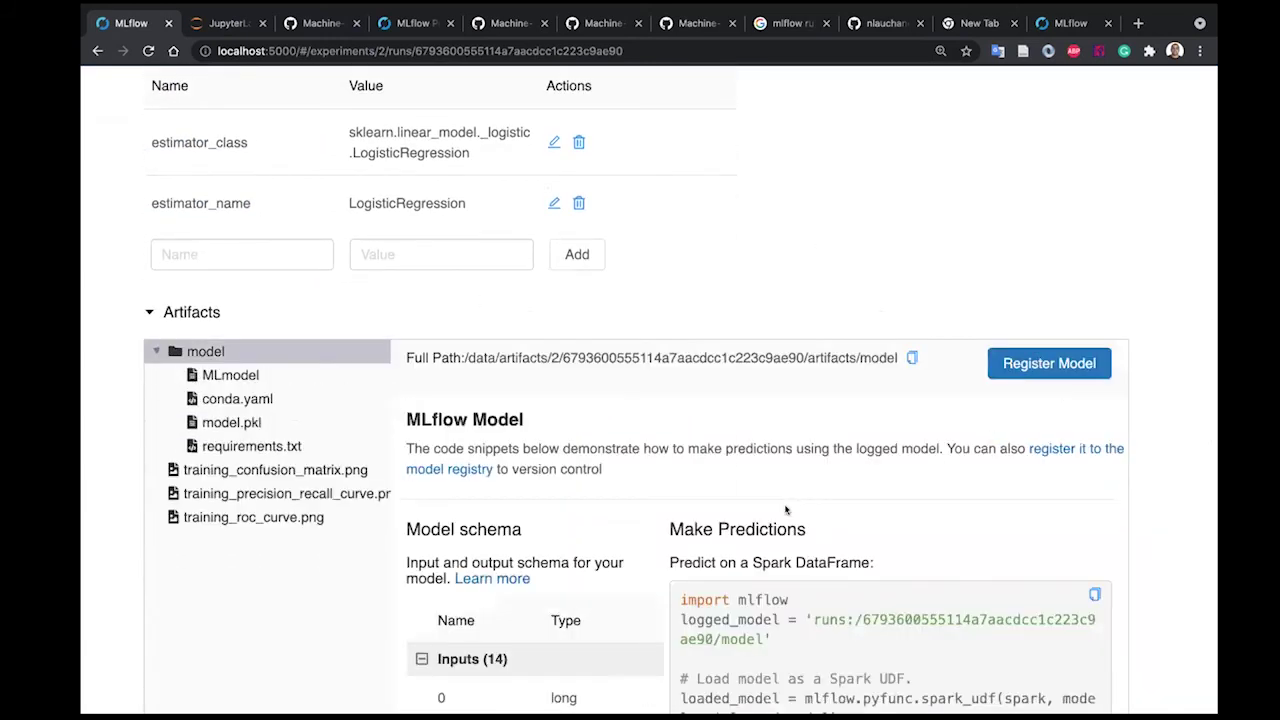
scroll(742, 467, up, 15)
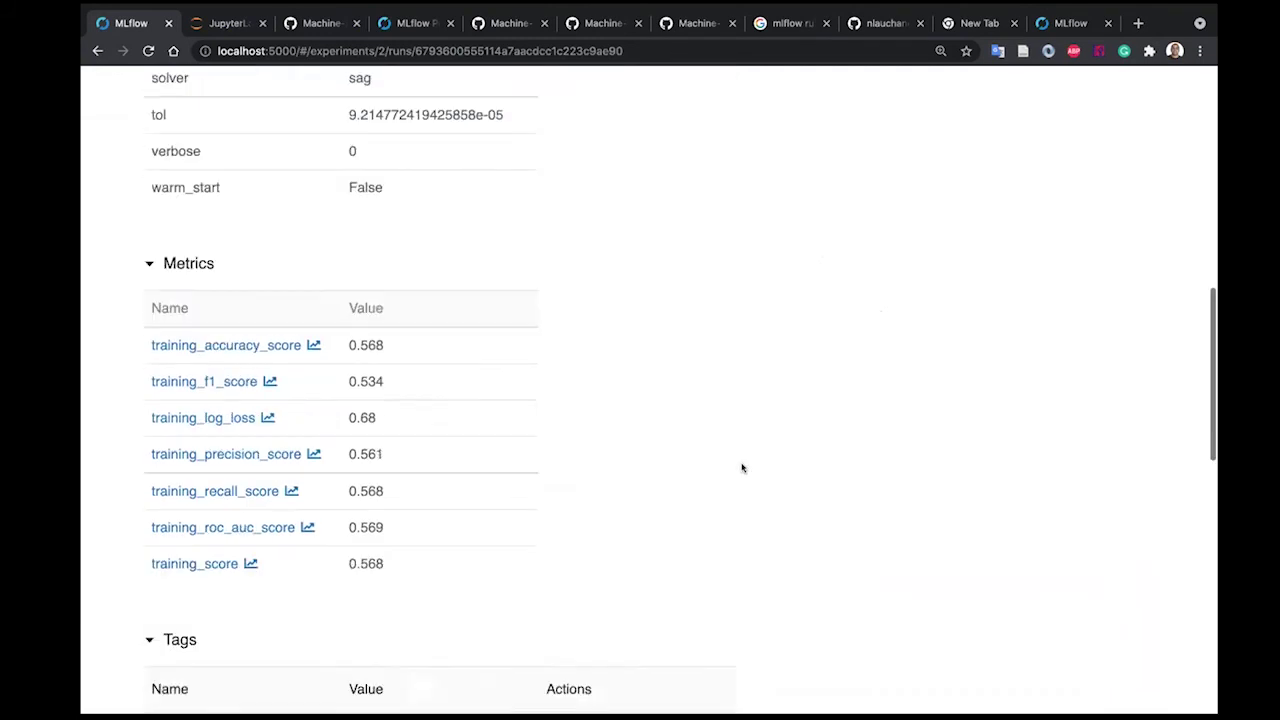
- Add and save the note "I think this model is pretty cool." on the run started at 14:05:50
scroll(213, 257, down, 1)
click(216, 260)
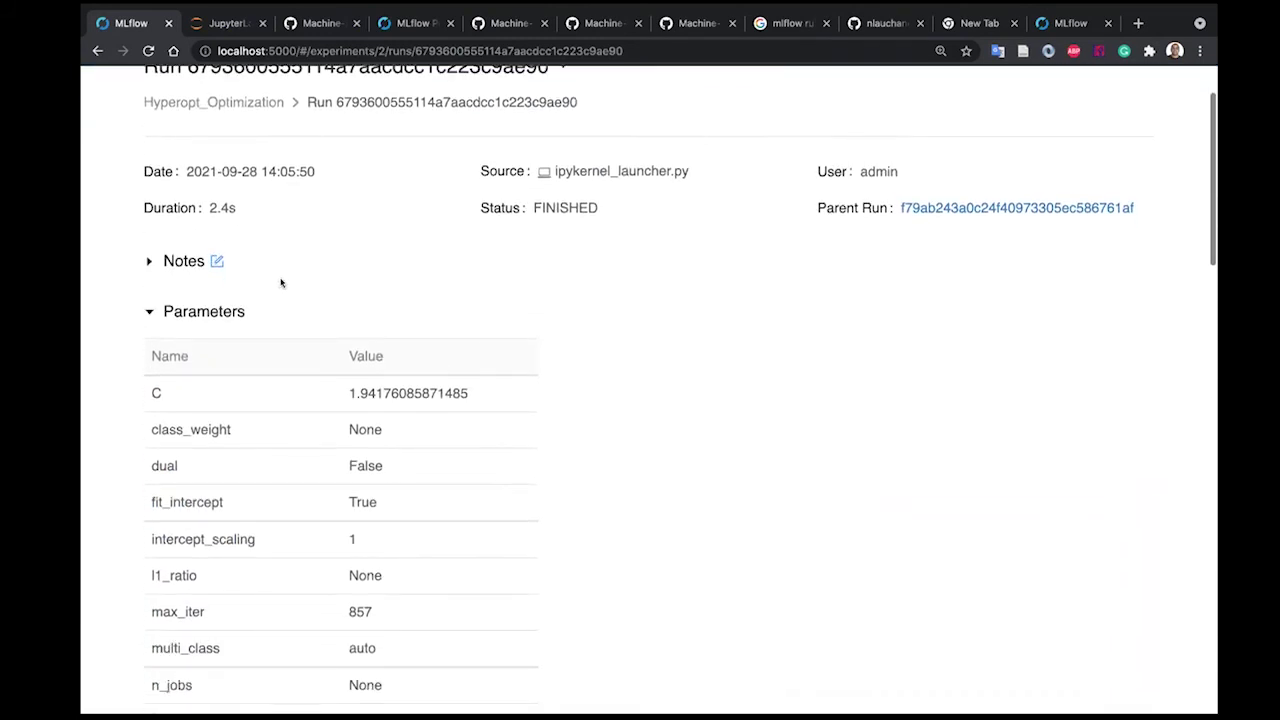
text(I think this mo)
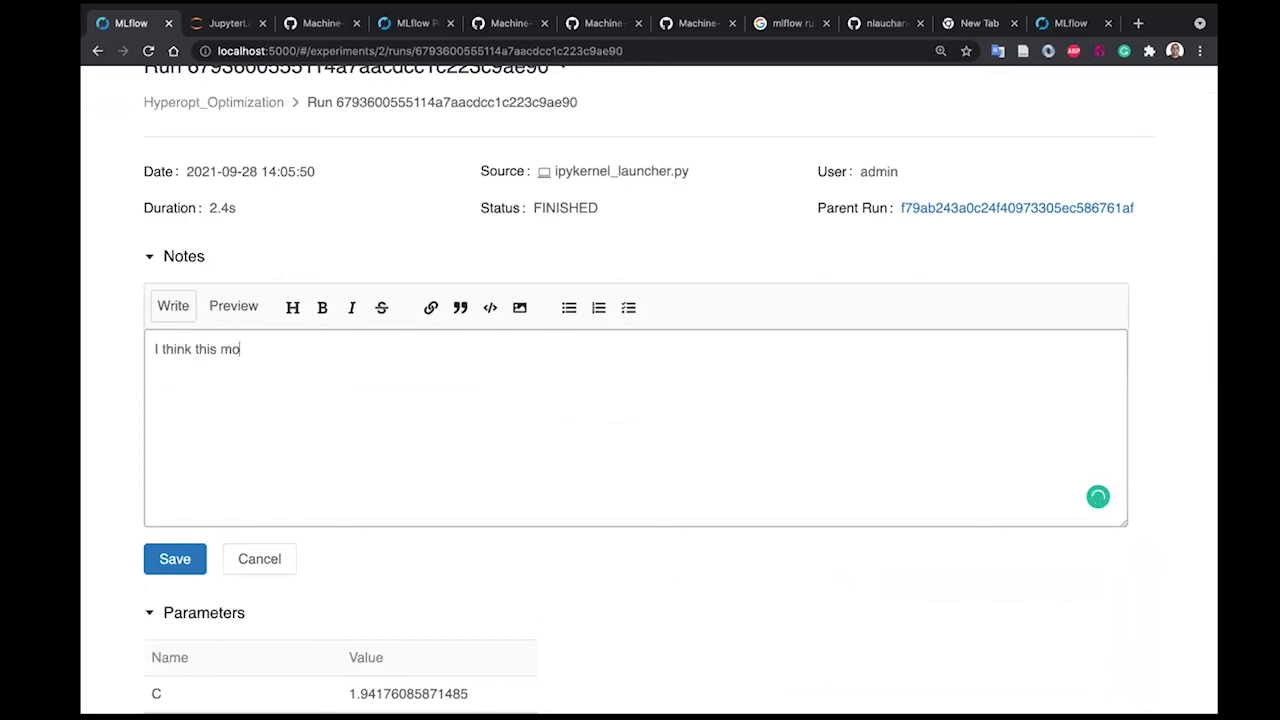
text(del is pretty cool.)
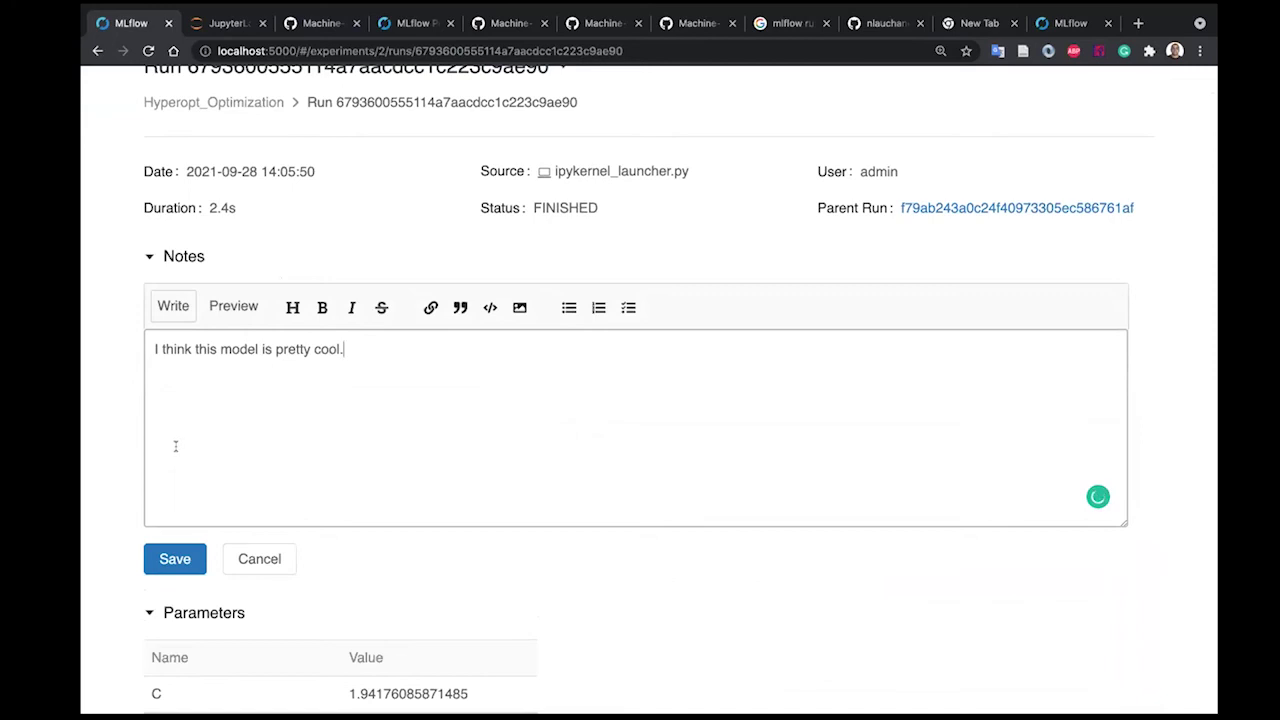
click(172, 560)
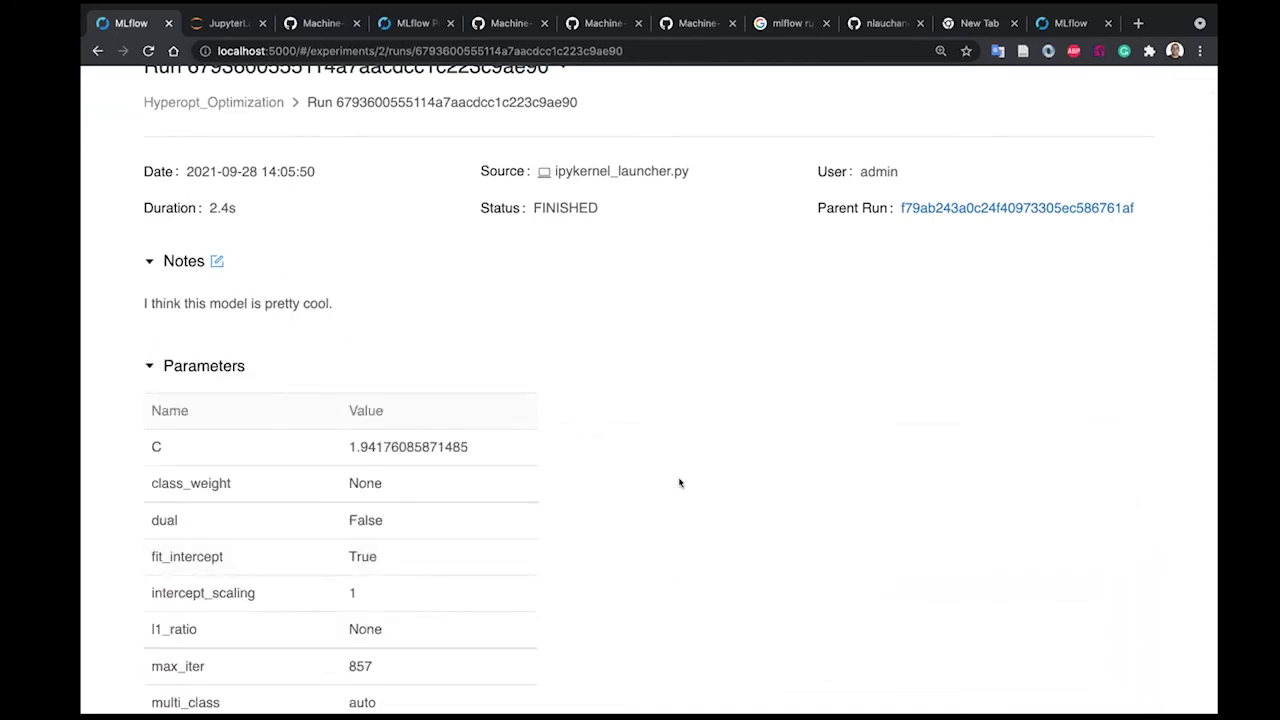
- Register the run's logged model artifact as a new version of the existing ProductionModel
scroll(679, 483, down, 15)
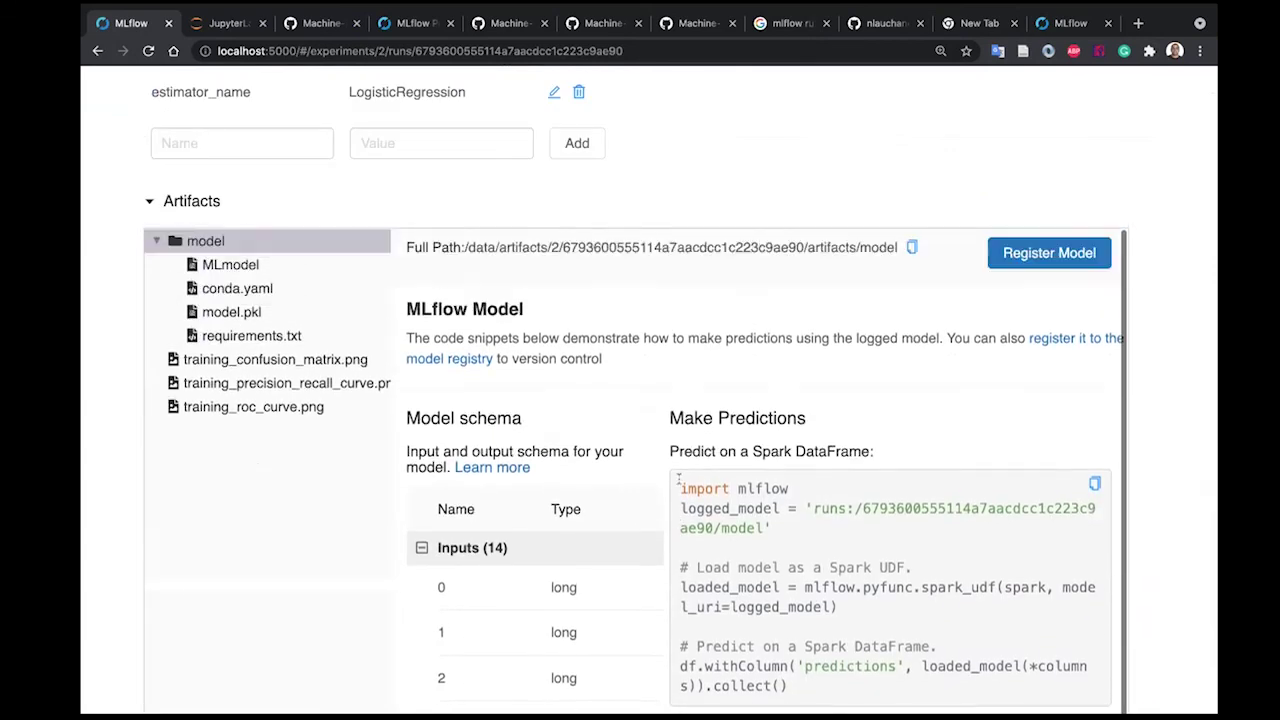
scroll(679, 483, up, 1)
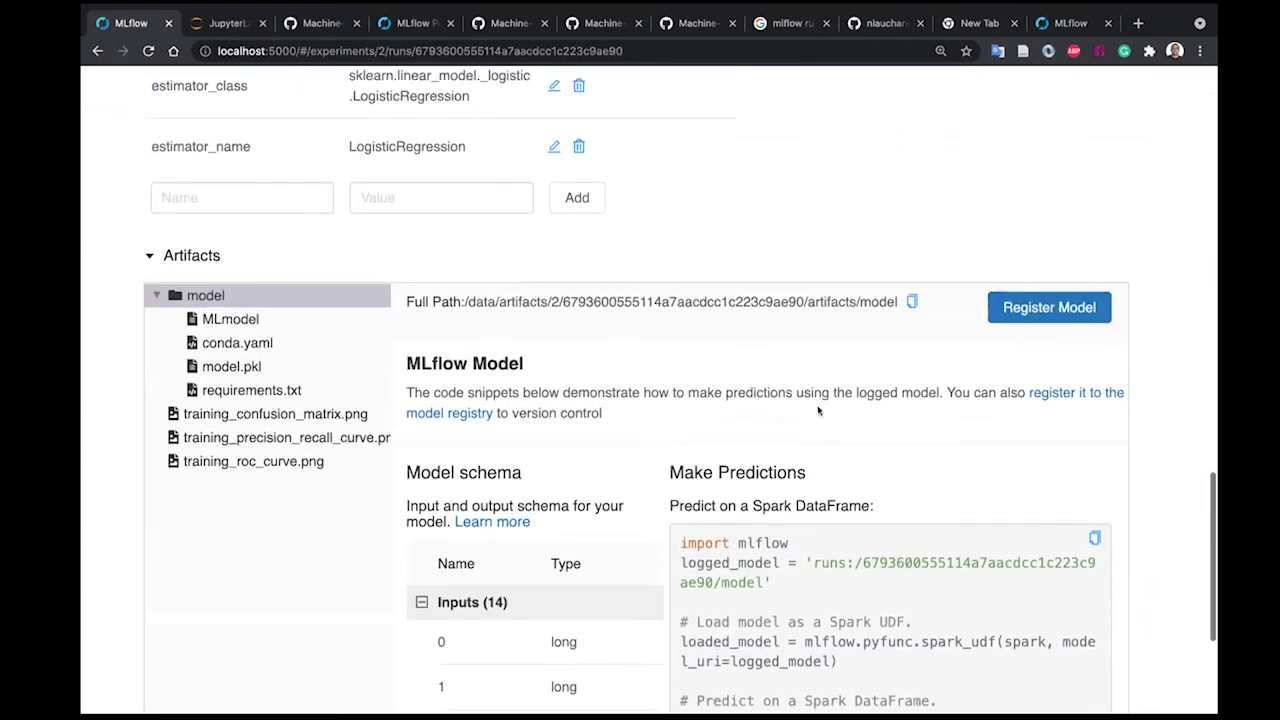
click(1049, 308)
click(791, 374)
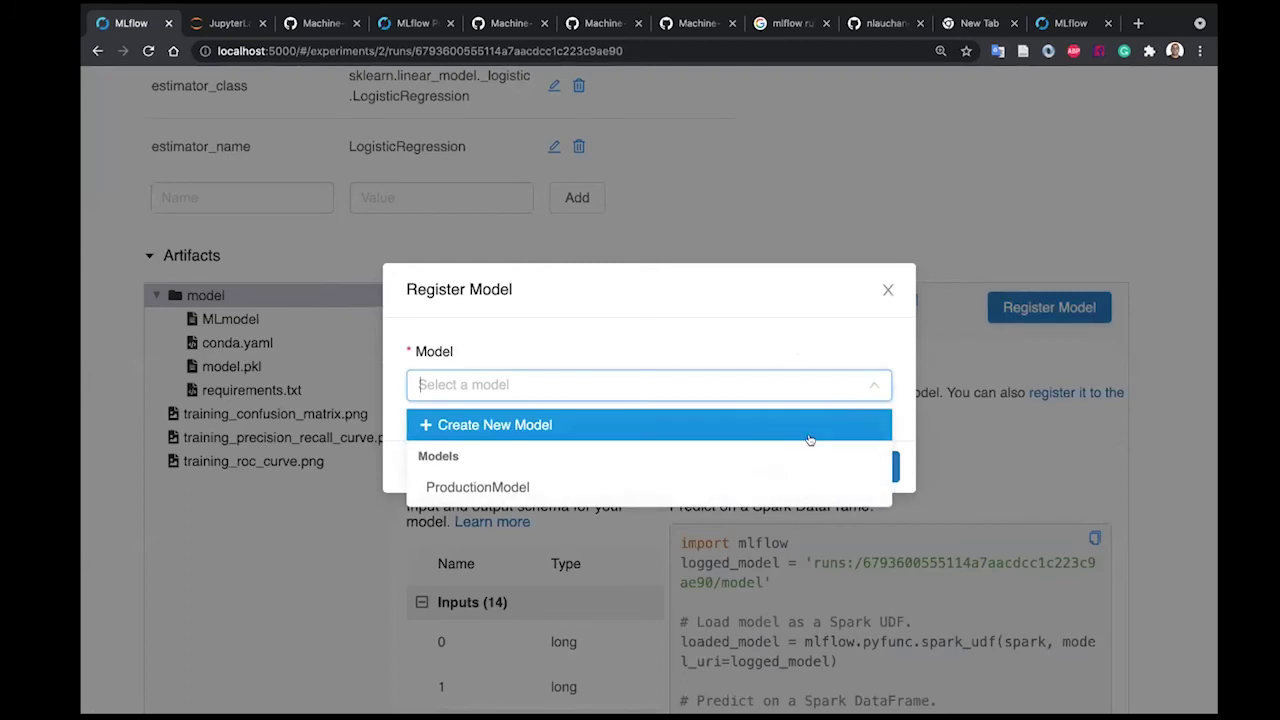
click(743, 489)
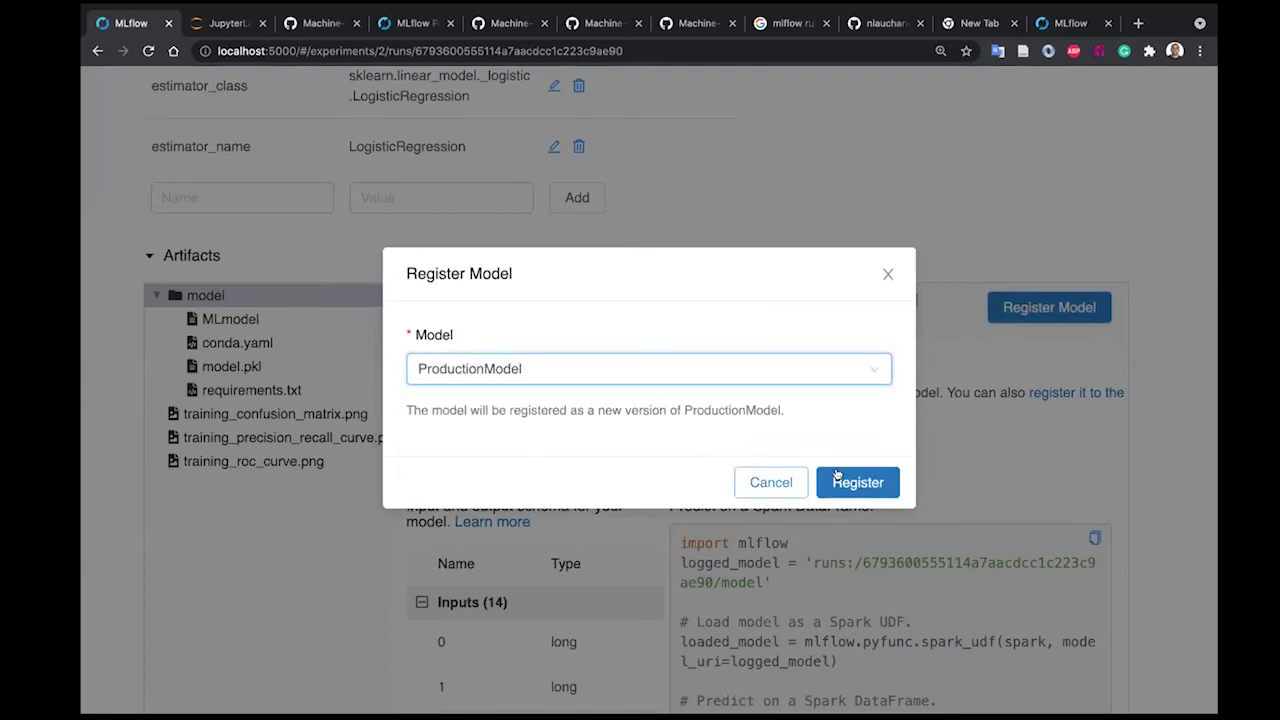
click(840, 479)
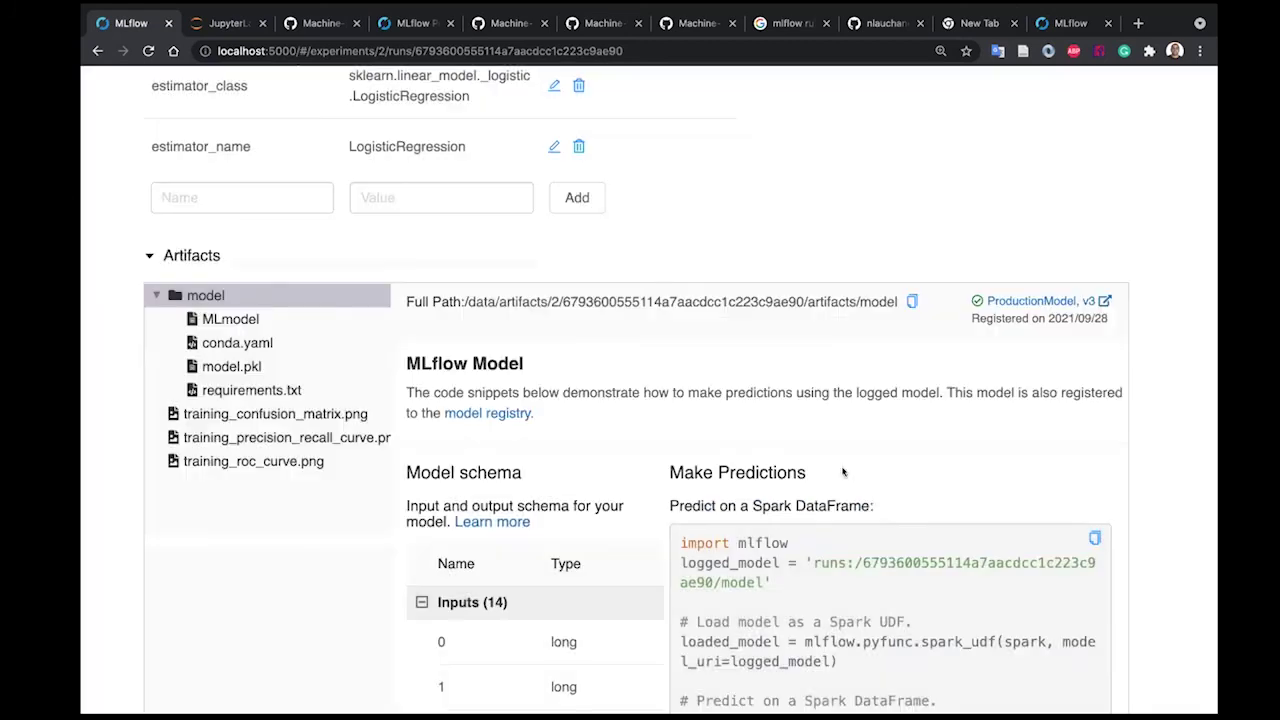
- Open the newly registered ProductionModel version and transition its stage to Production, archiving existing Production versions
scroll(860, 205, down, 10)
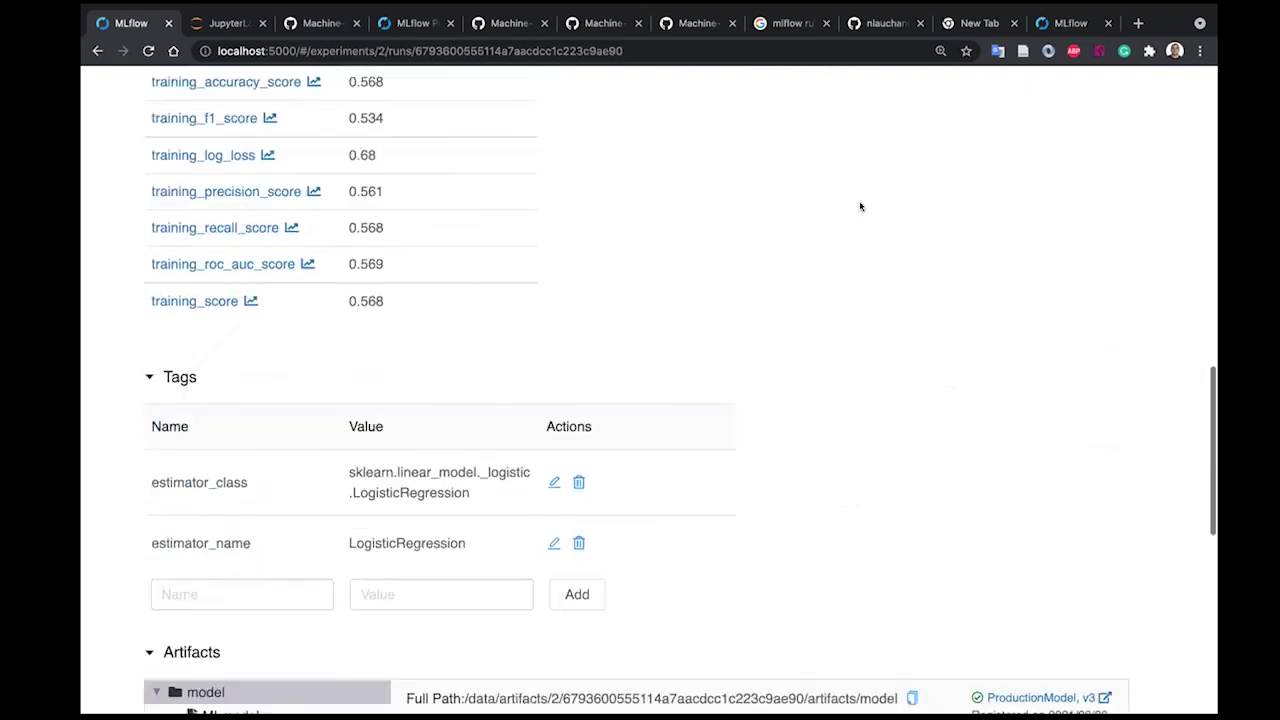
click(1033, 302)
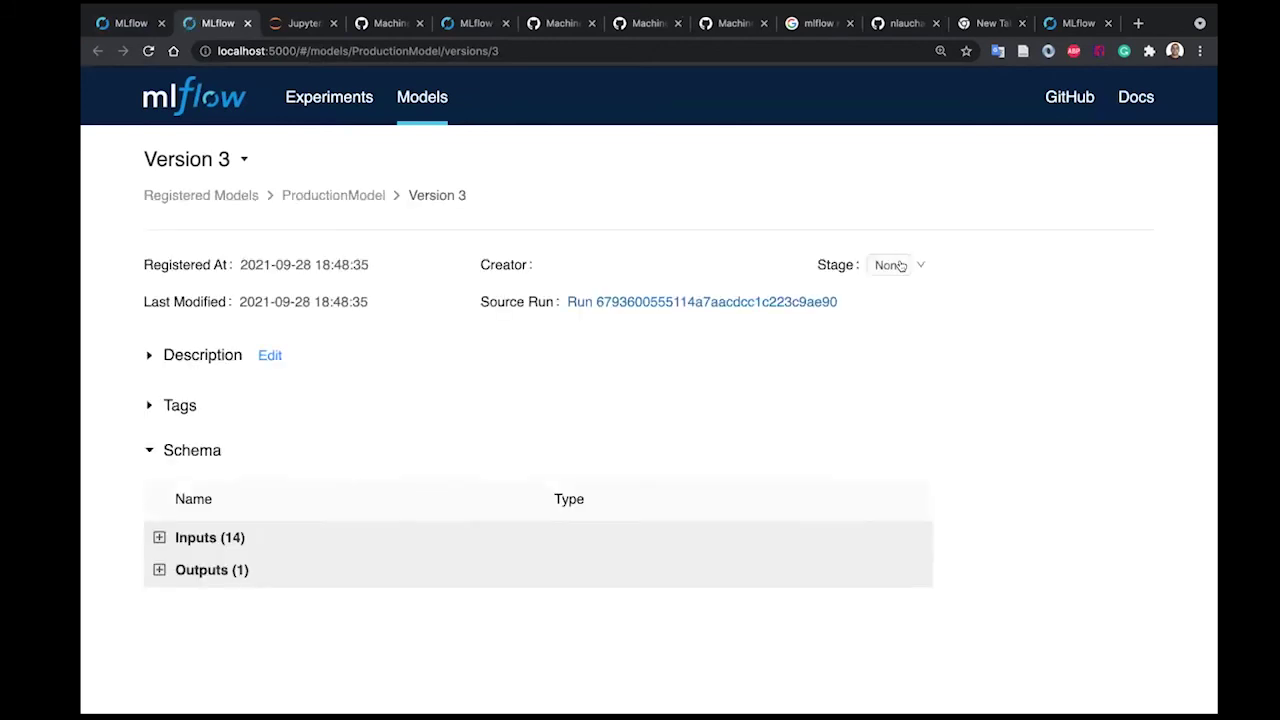
click(899, 266)
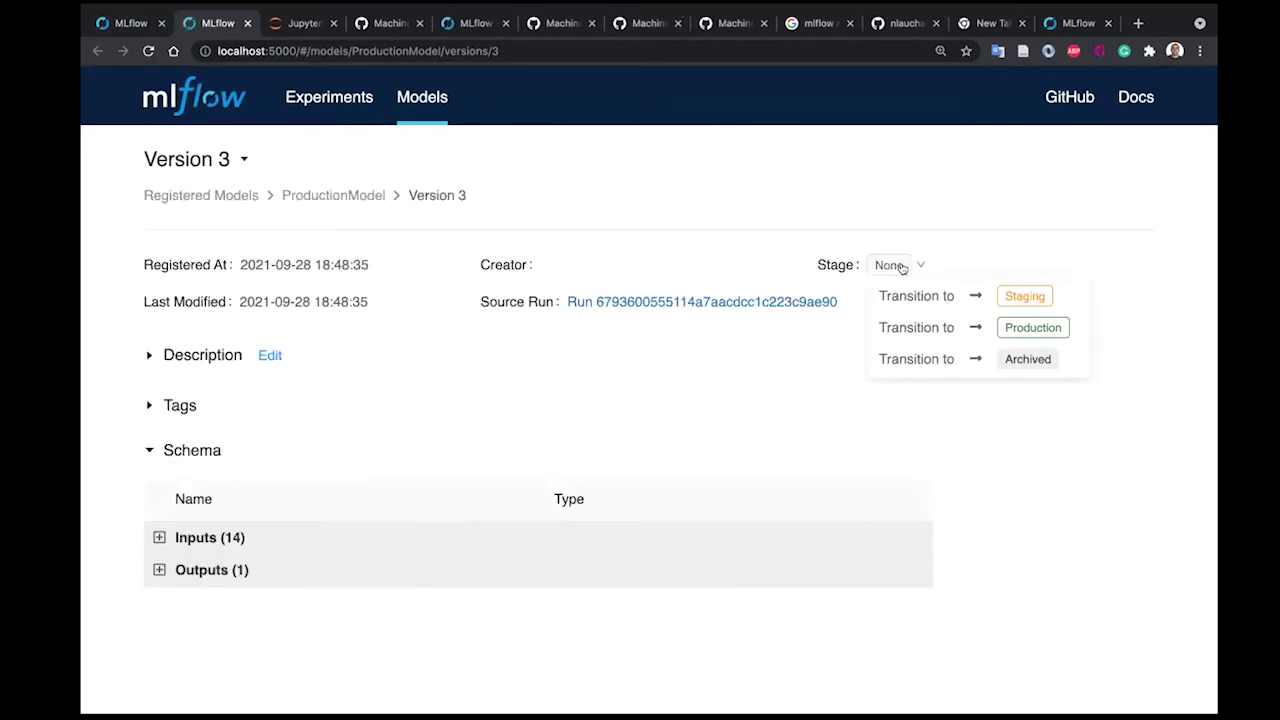
click(960, 330)
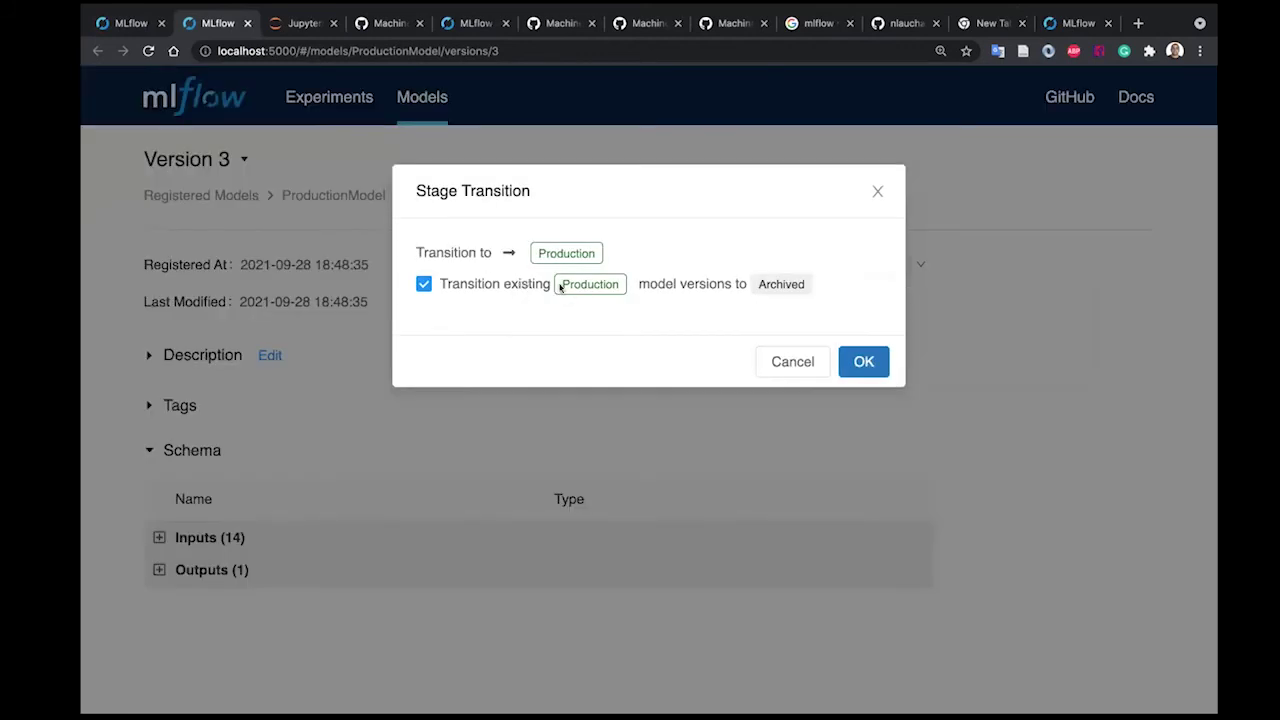
click(862, 362)
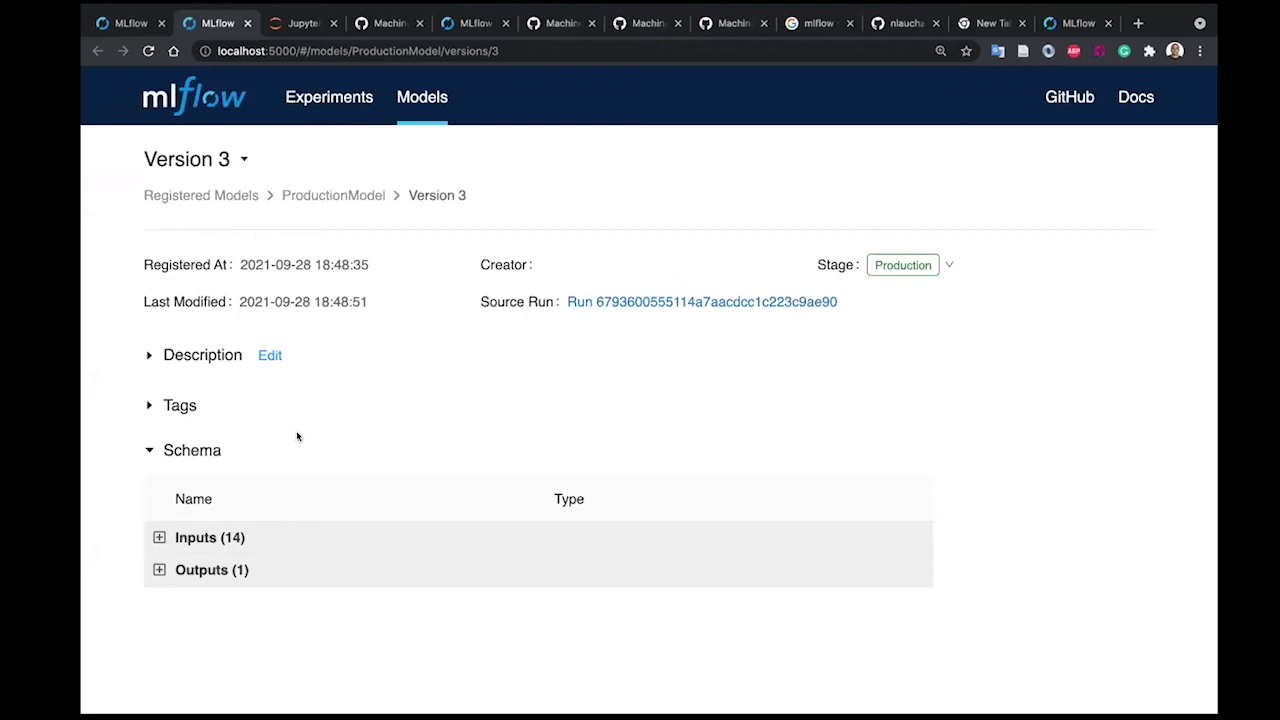
- Expand the model version's schema and examine its input and output definitions
click(159, 537)
scroll(357, 504, down, 6)
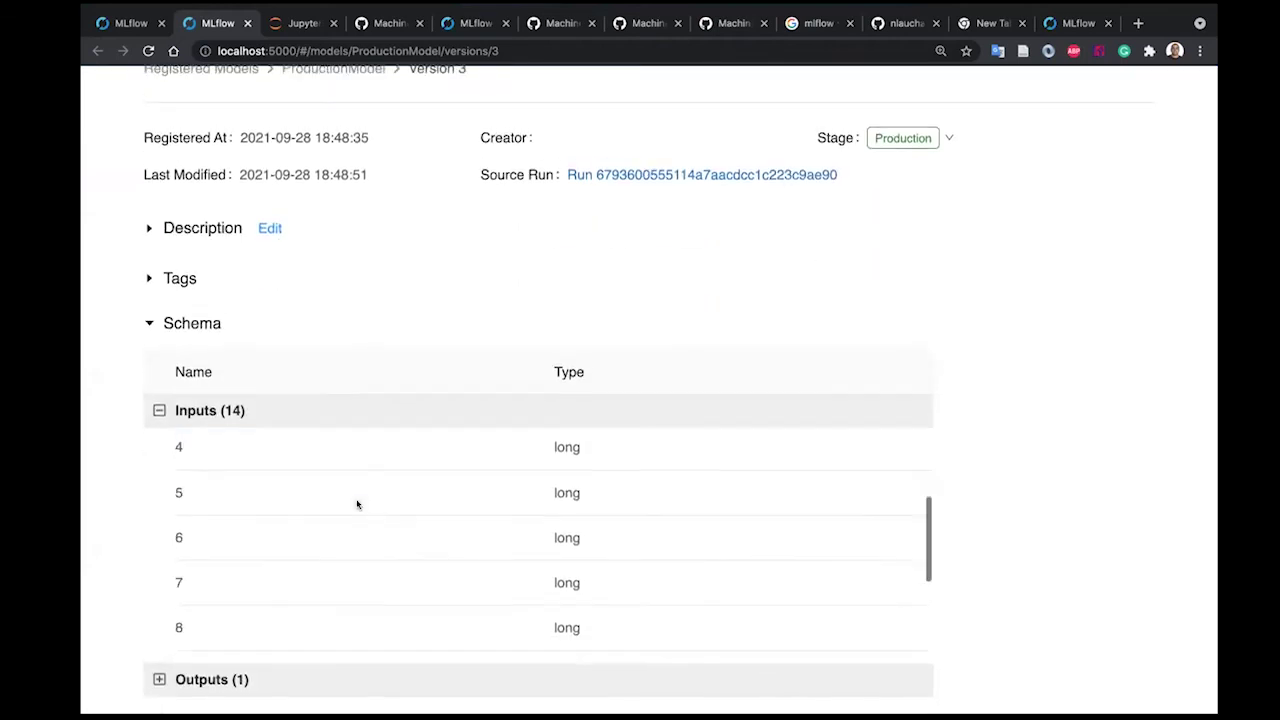
scroll(357, 504, down, 4)
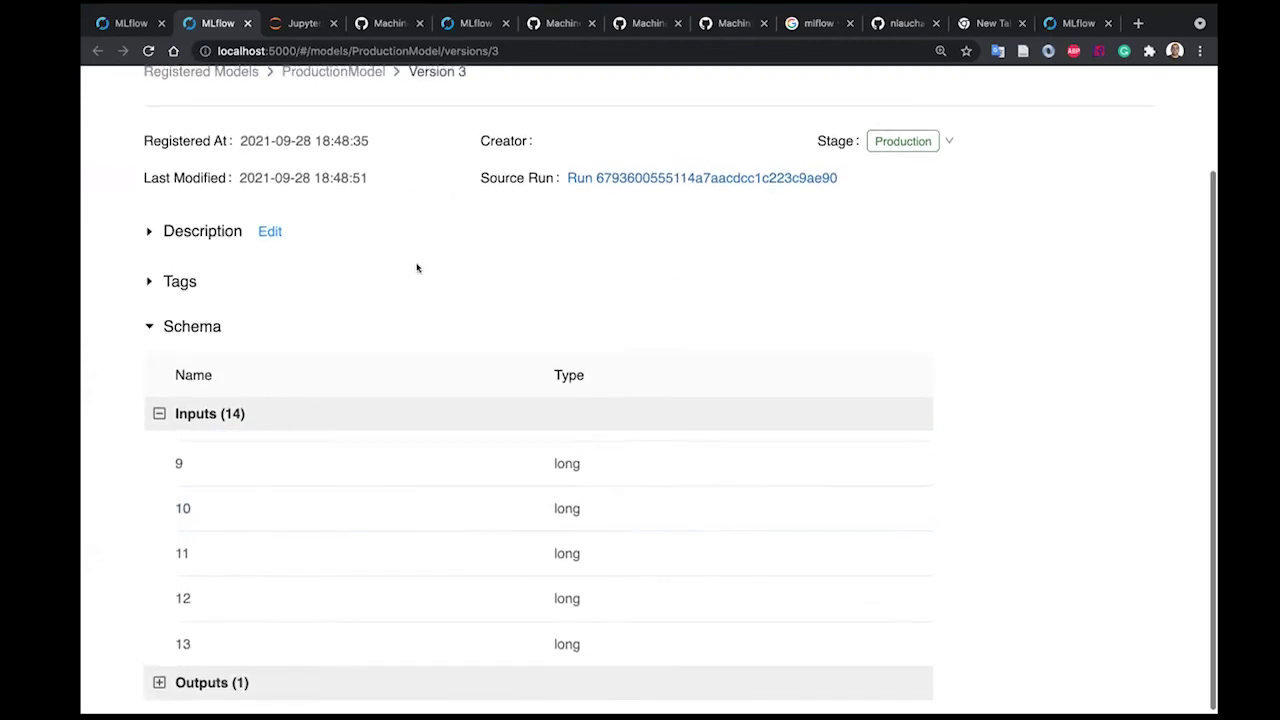
scroll(383, 478, up, 1)
scroll(383, 478, up, 5)
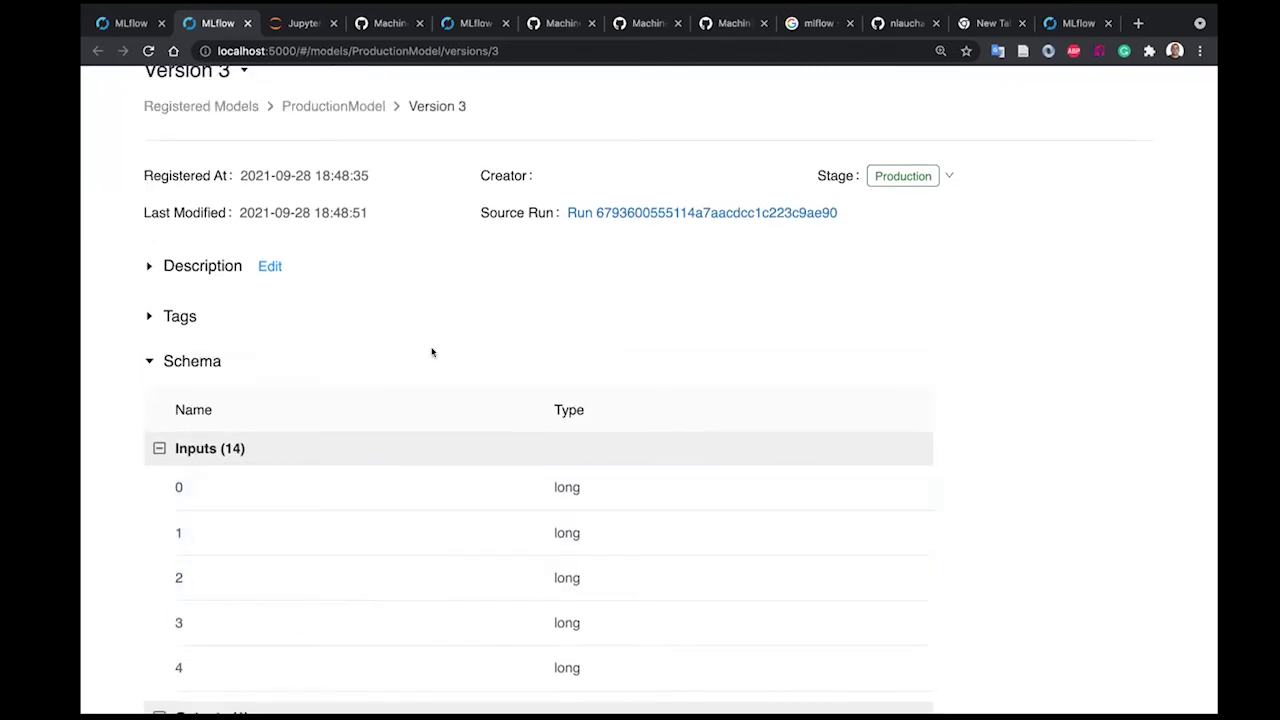
scroll(432, 352, down, 1)
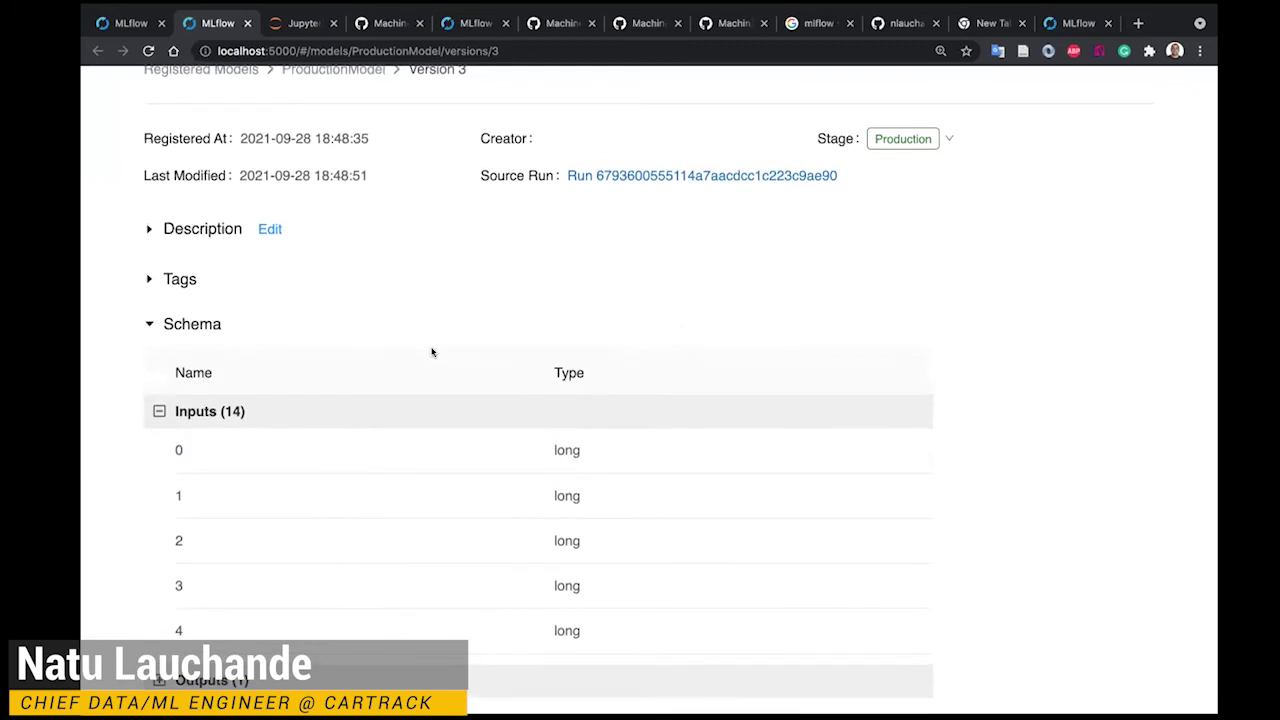
scroll(424, 551, down, 5)
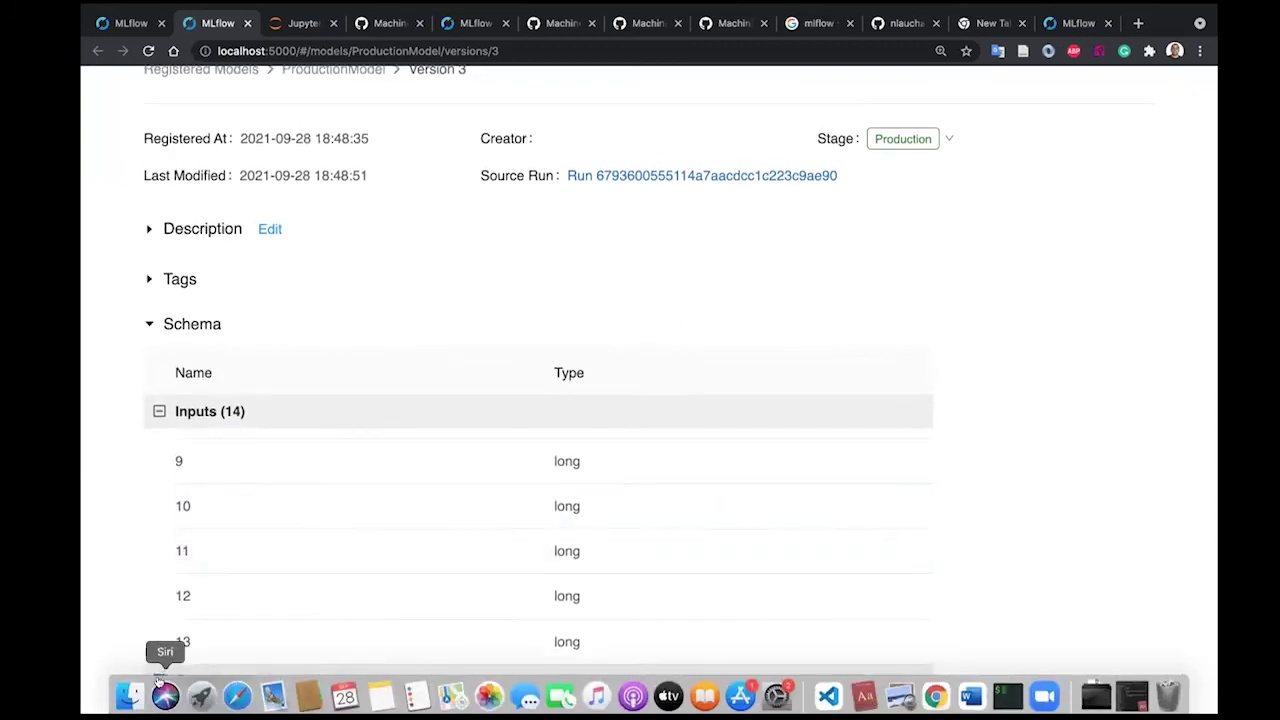
click(158, 680)
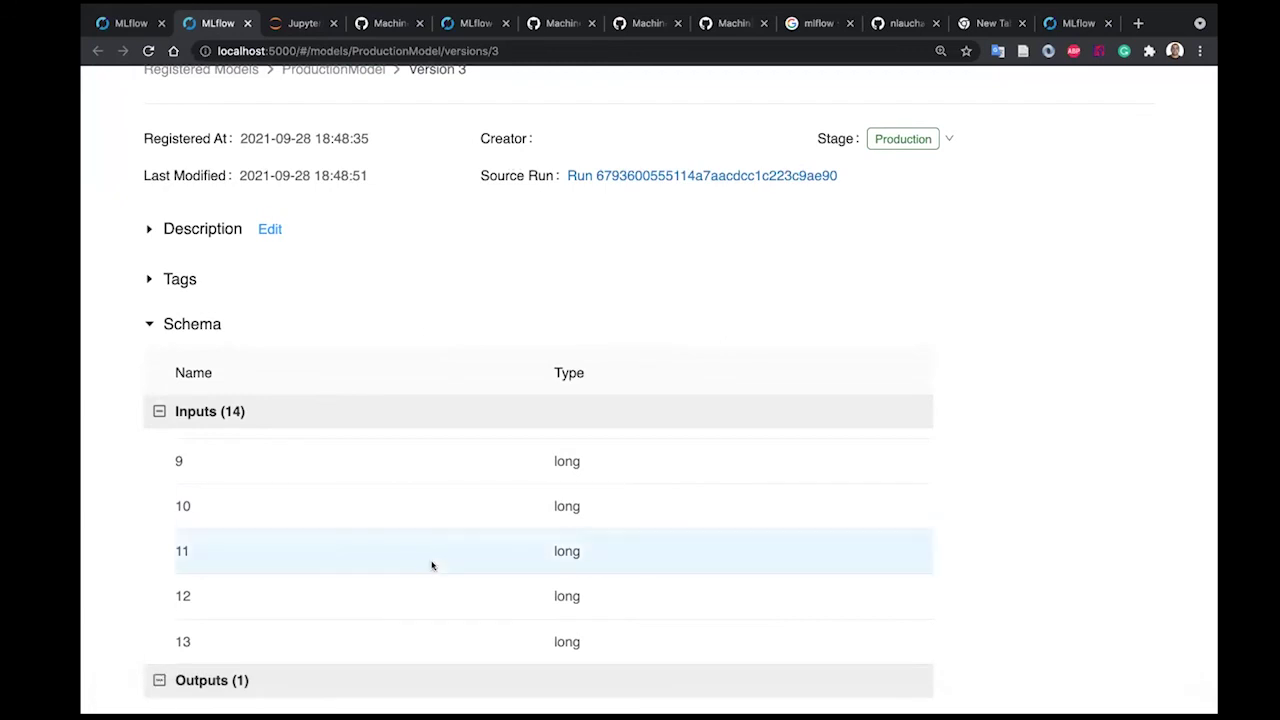
scroll(431, 563, down, 1)
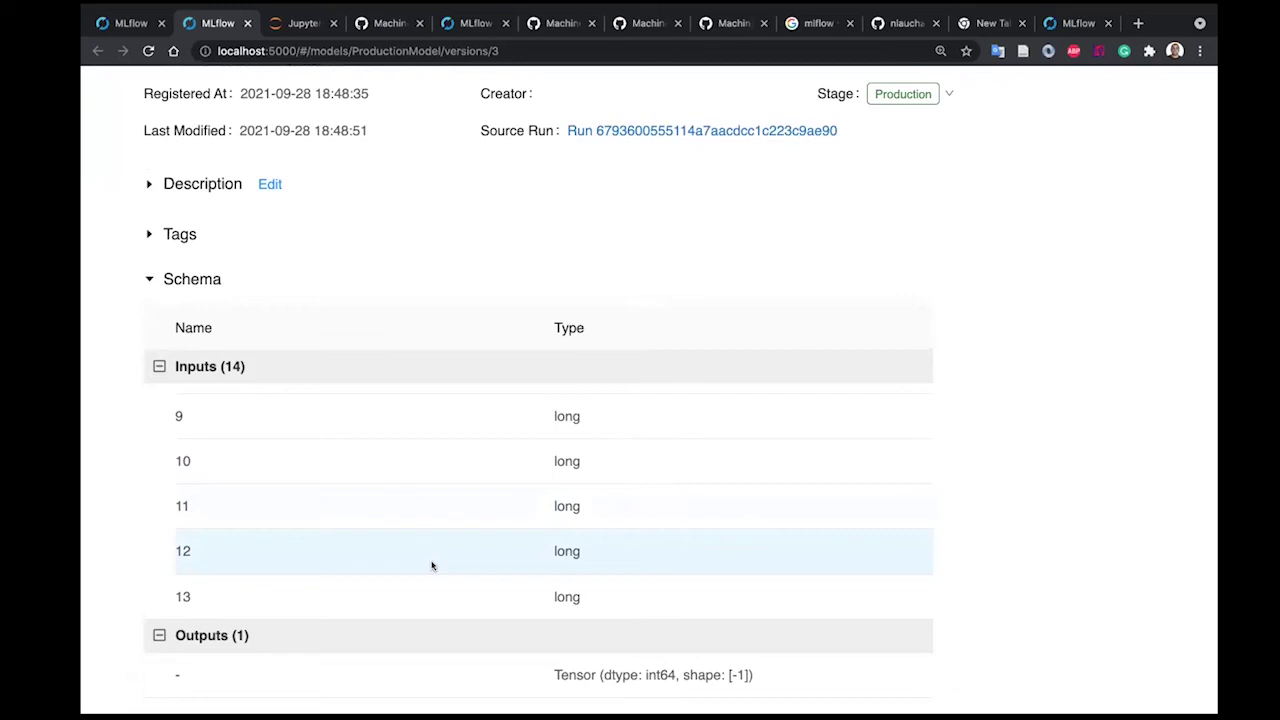
scroll(595, 342, up, 4)
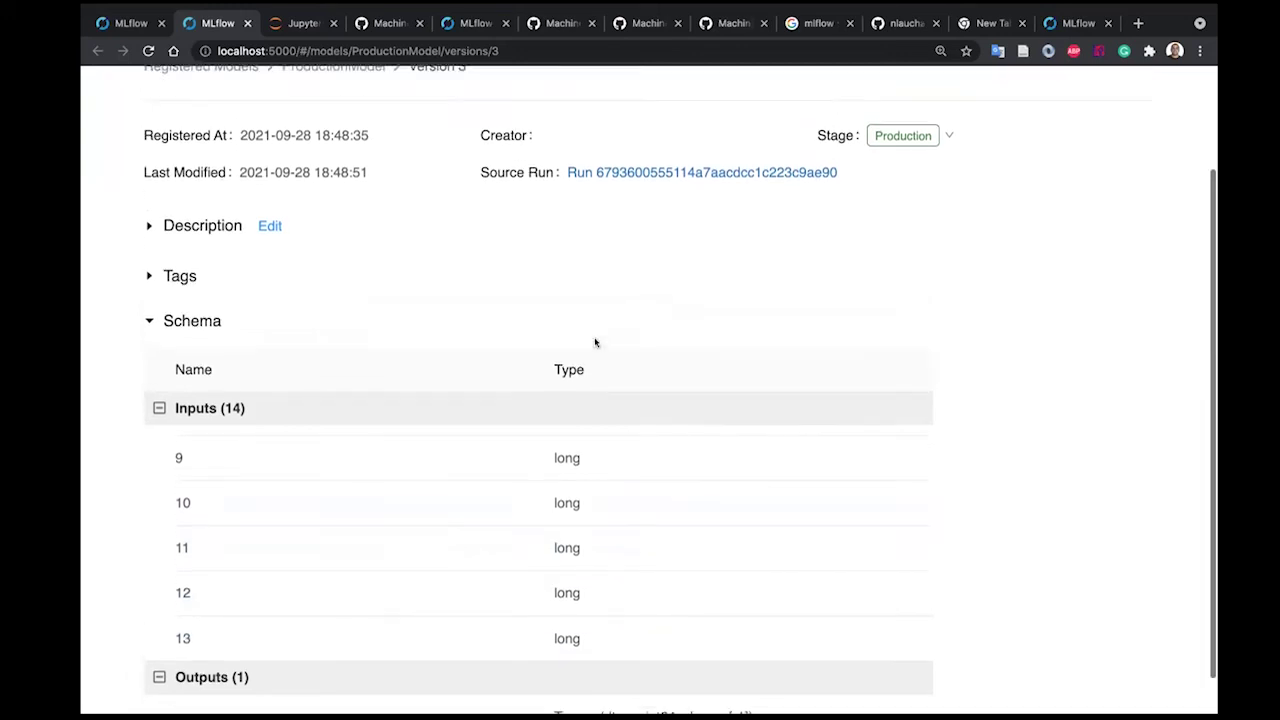